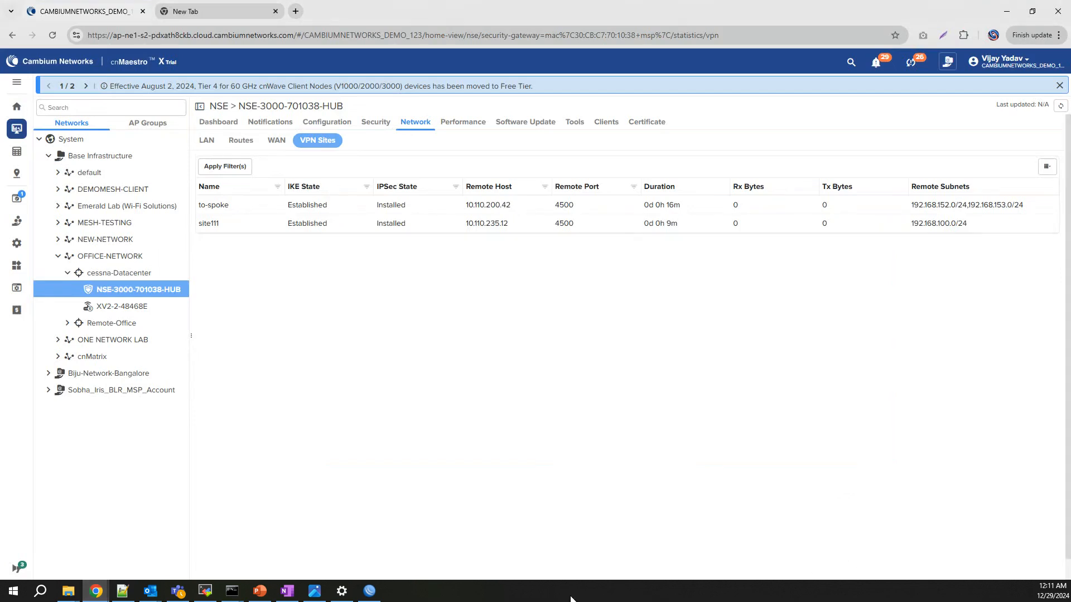
Confirm the hub's to-spoke and site111 tunnels both show IKE Established and IPSec Installed.
mouse_move(142, 294)
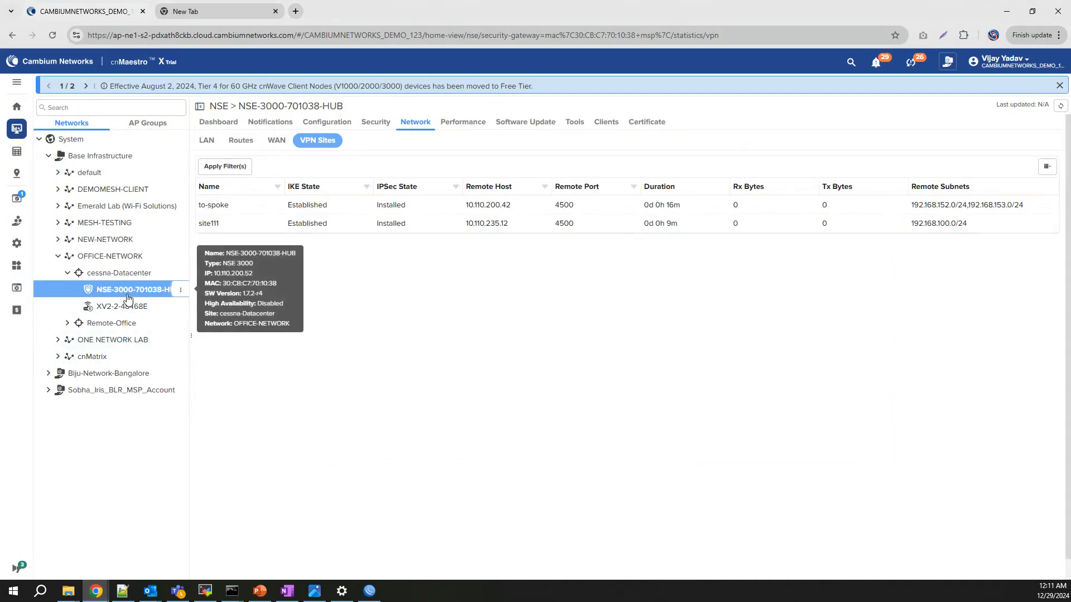
Open the hub's Charter_BayCity_NSE group VPN settings and begin a new site-to-site VPN entry.
left_click(335, 128)
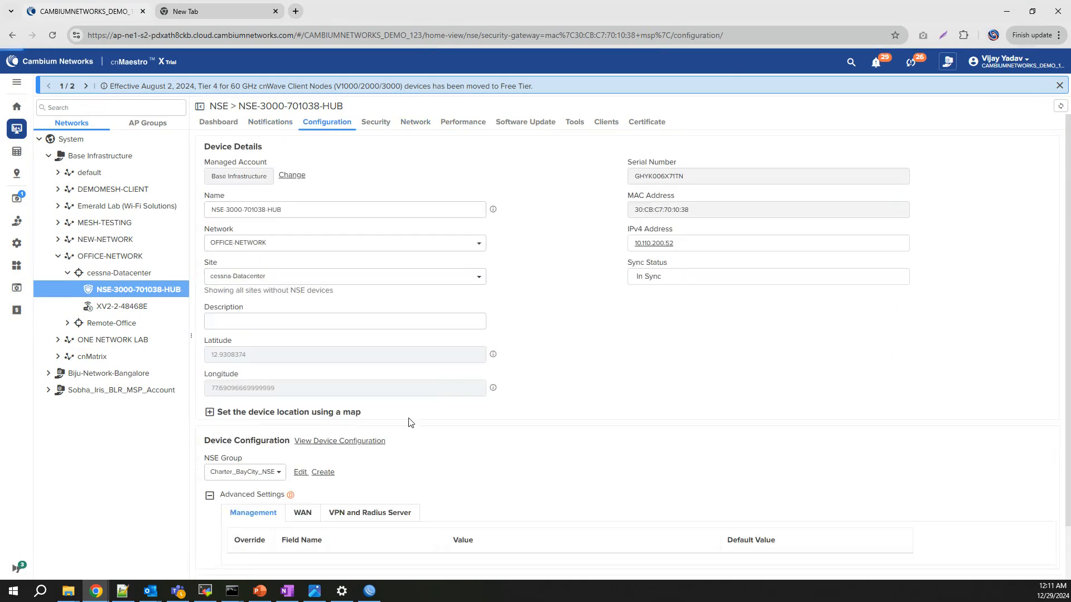
left_click(300, 472)
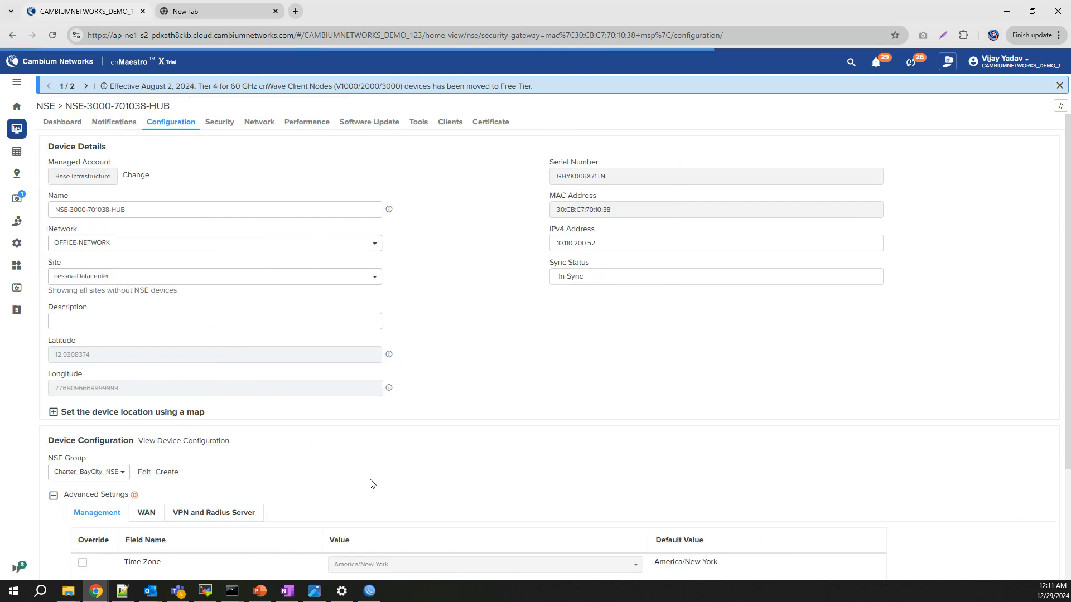
left_click(74, 308)
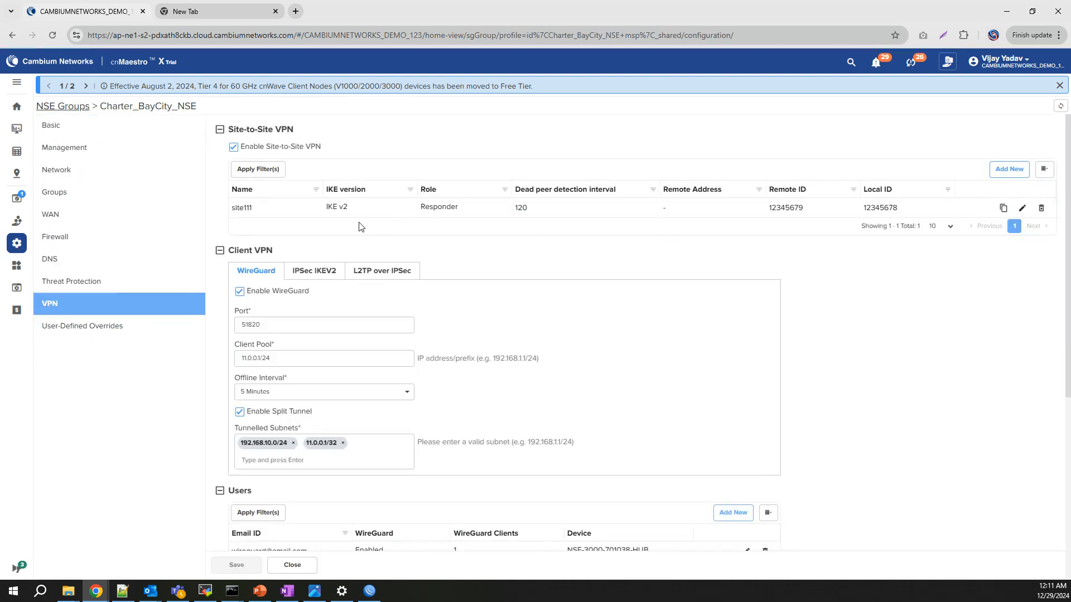
left_click(1010, 169)
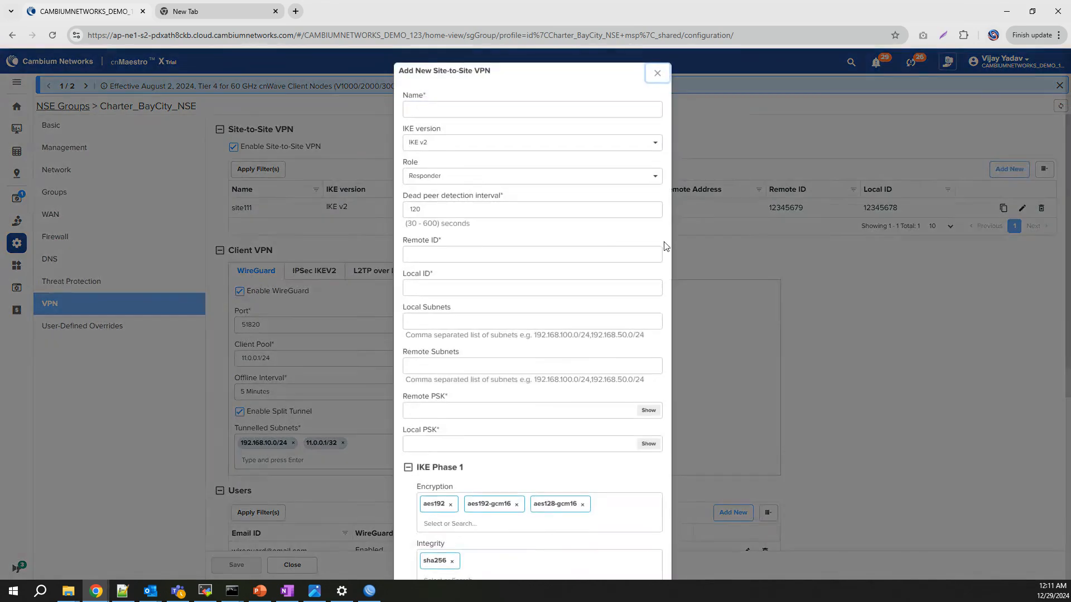
Name the VPN To-Mikrotik with remote ID 10.110.200.69 and local ID 10.110.200.52.
left_click(443, 110)
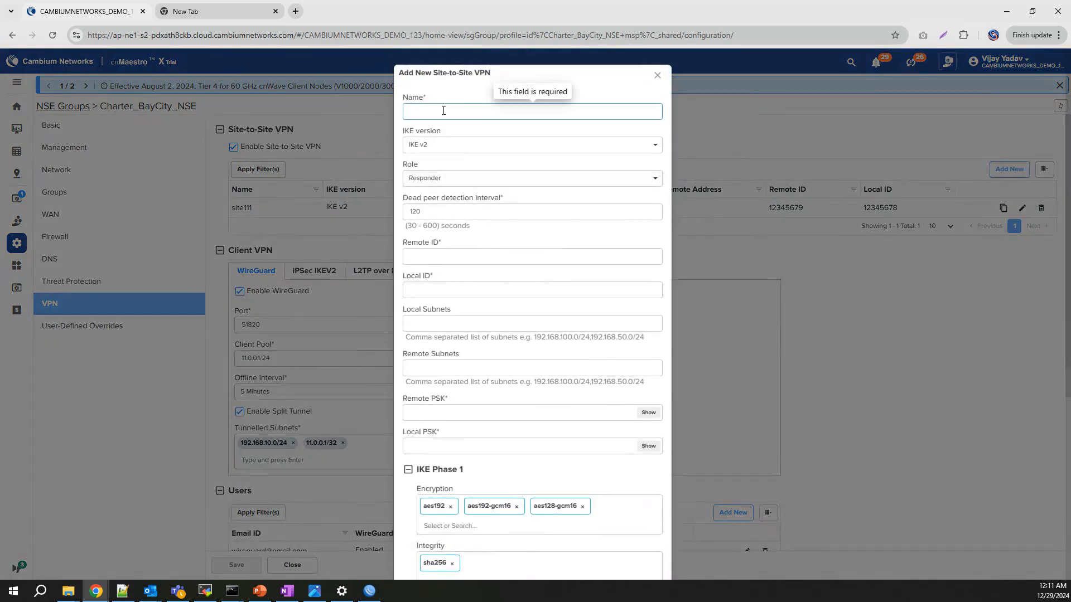
type("To-Mikrotik")
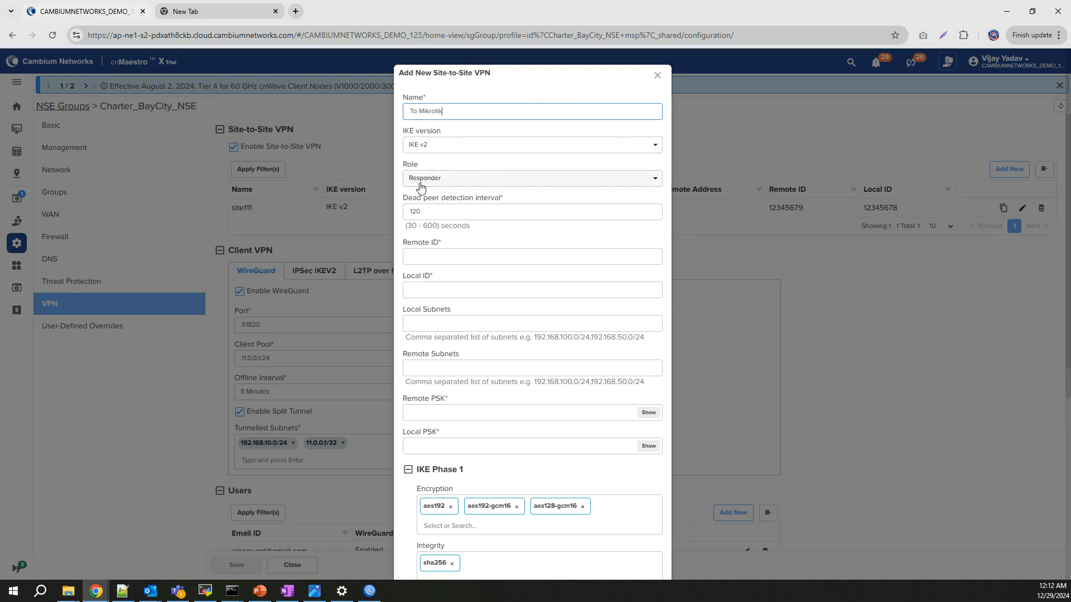
left_click(422, 257)
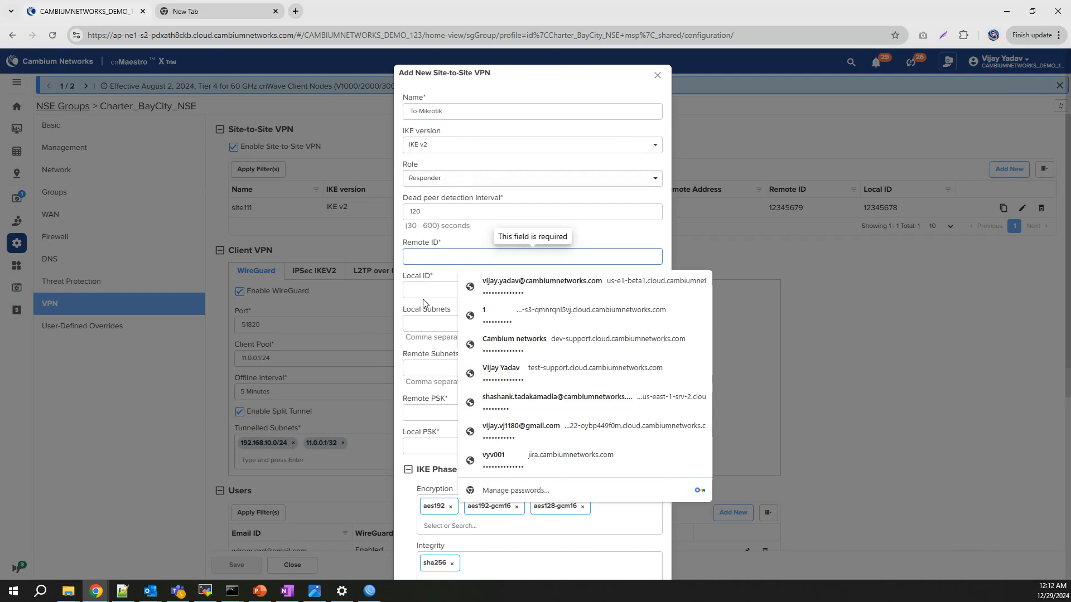
type("1")
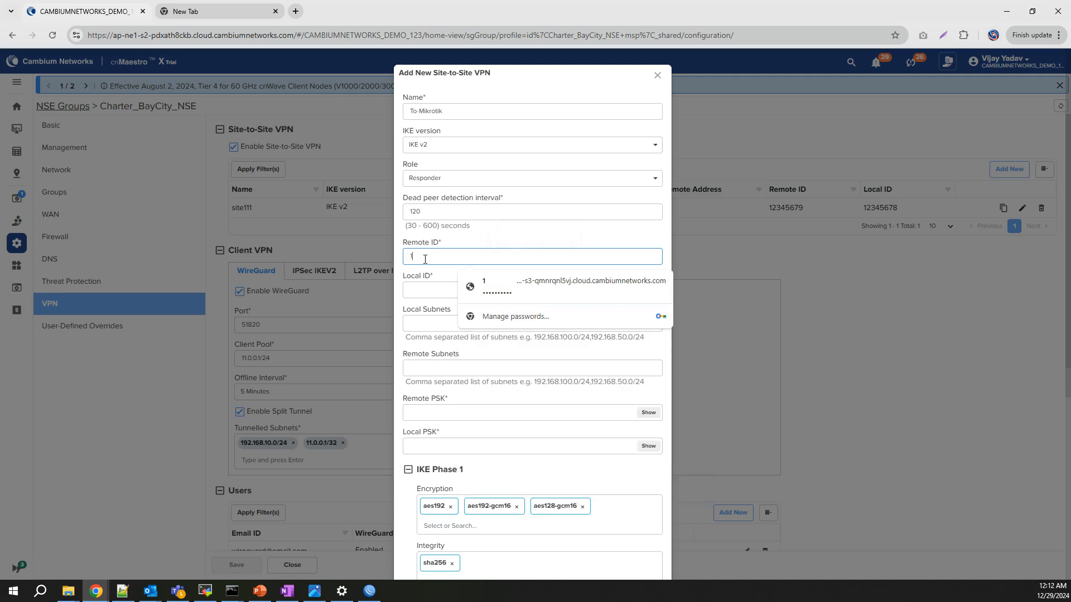
type("0.110")
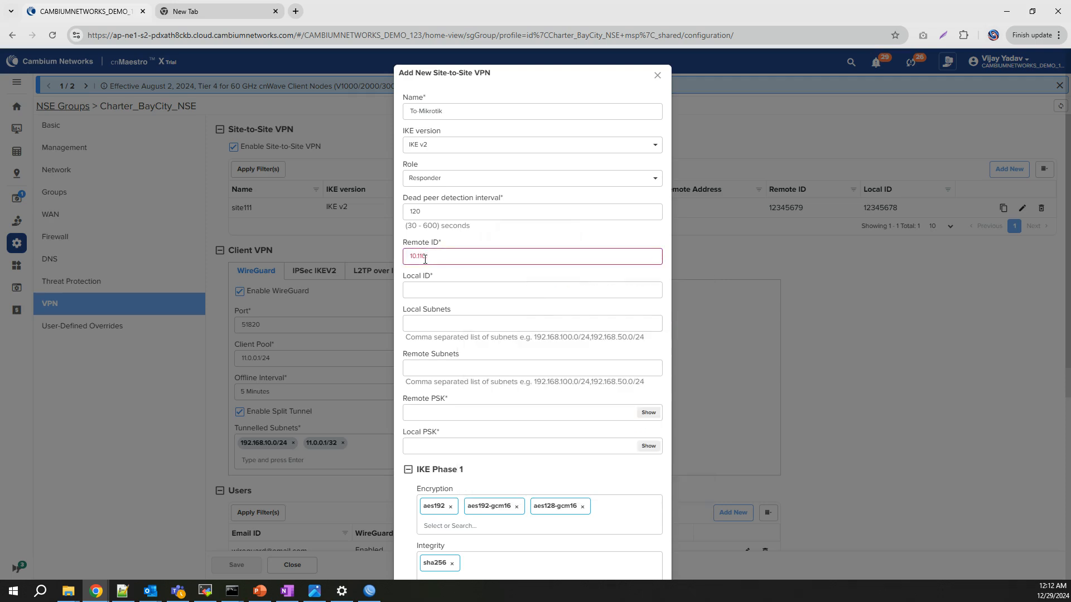
type(".200.69")
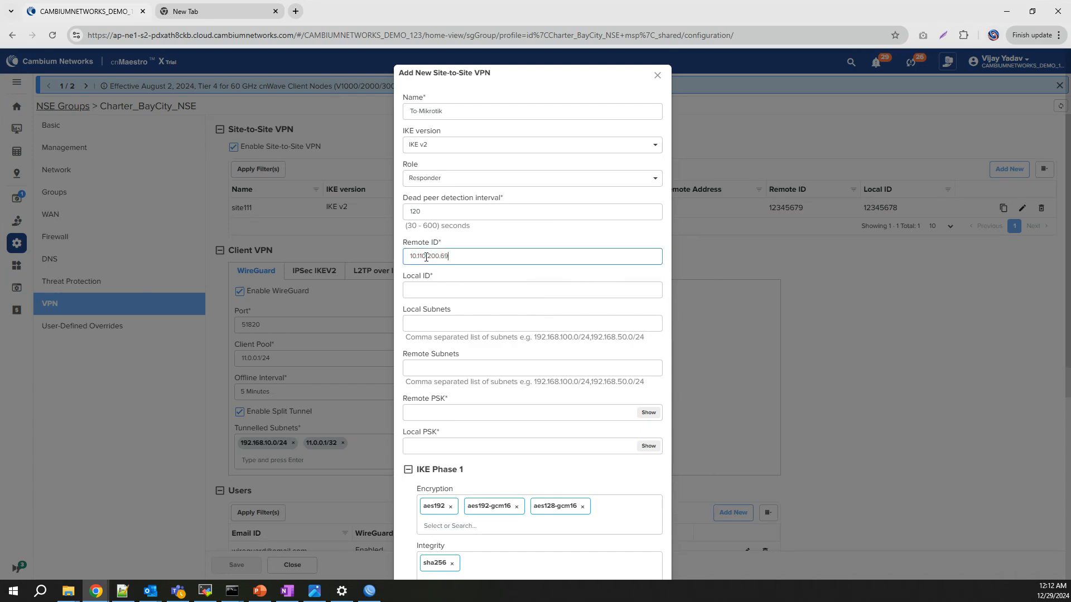
key("Tab")
type("1")
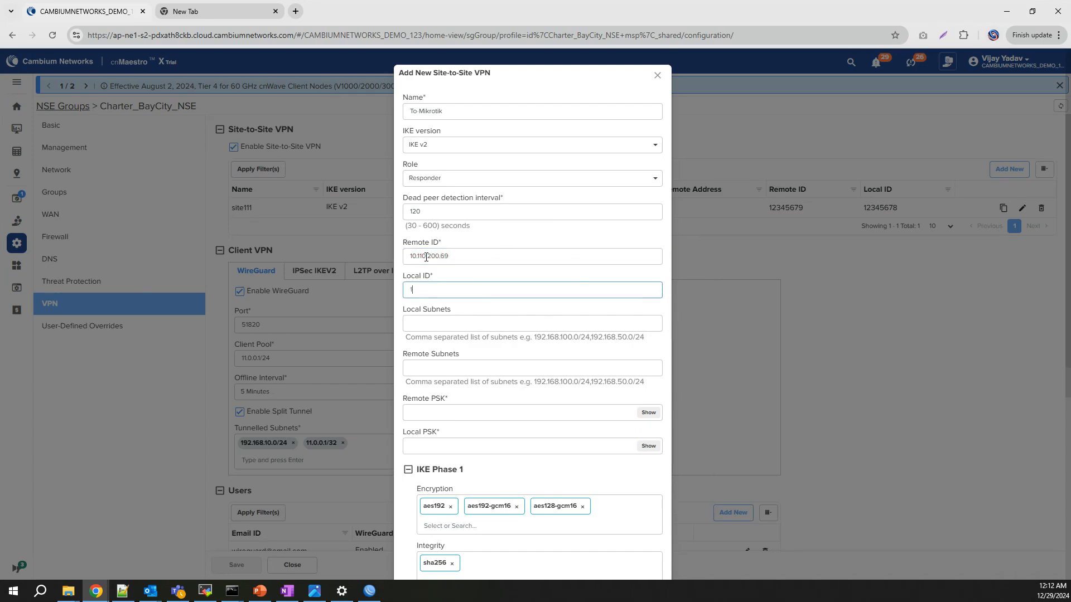
type("0.110.200")
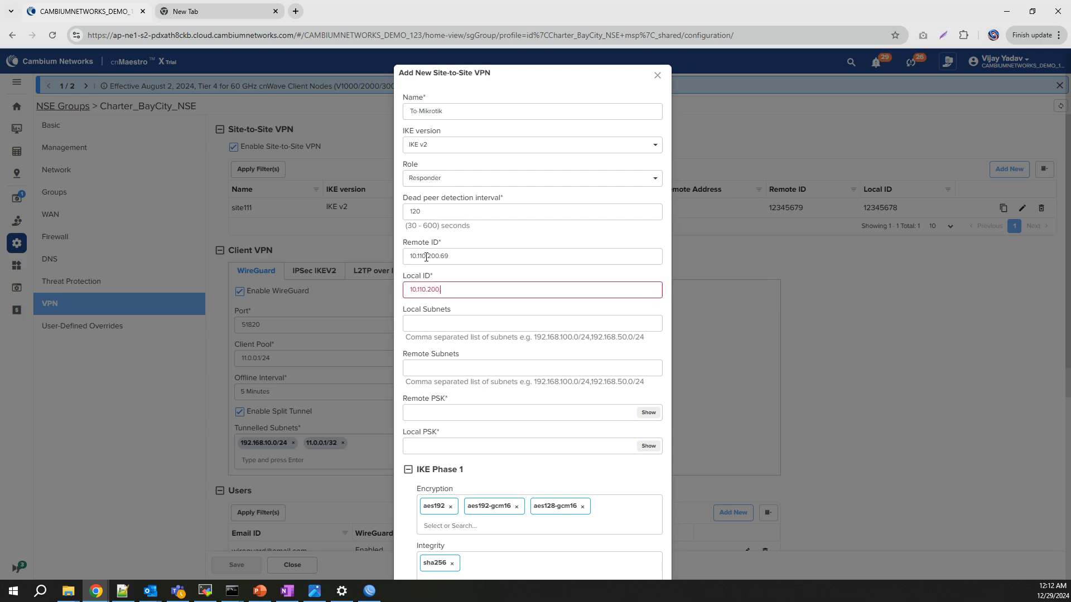
type(".52")
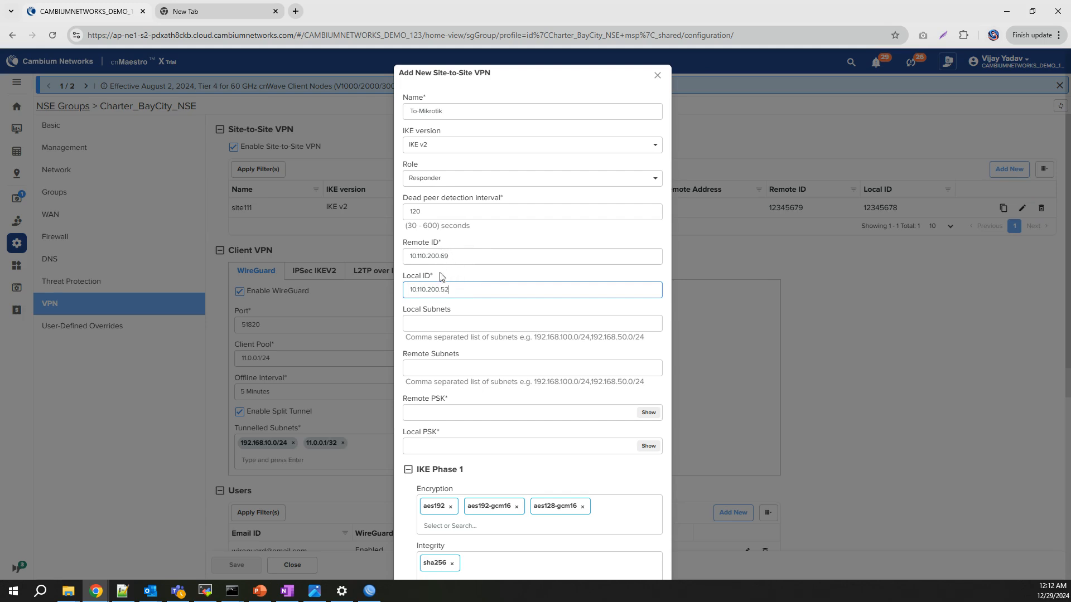
Set local subnet 192.168.10.0/24 and remote subnet 192.168.88.0/24.
left_click(443, 326)
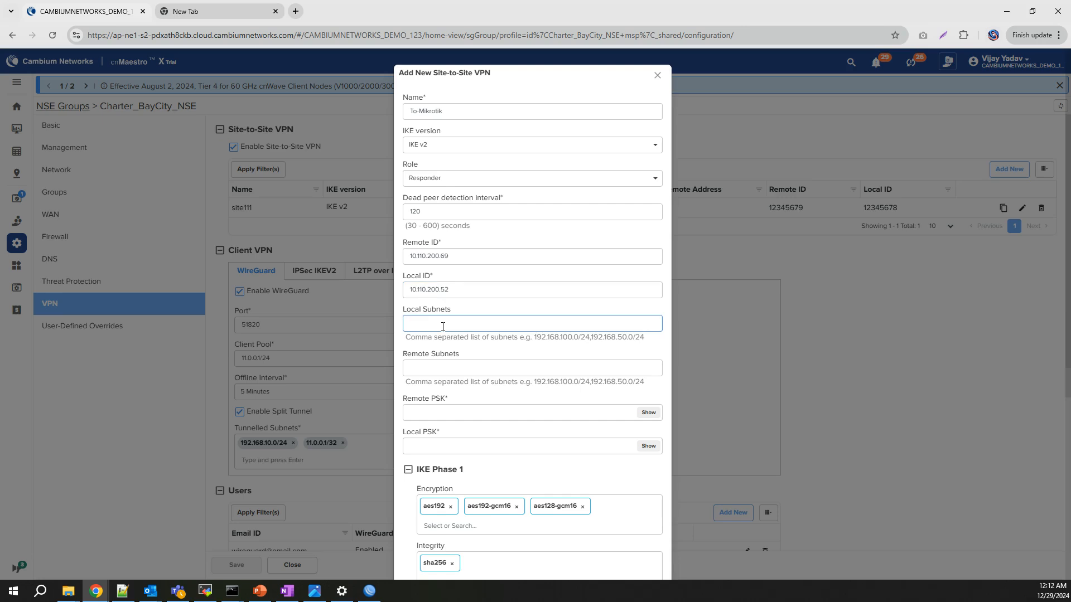
type("192.1")
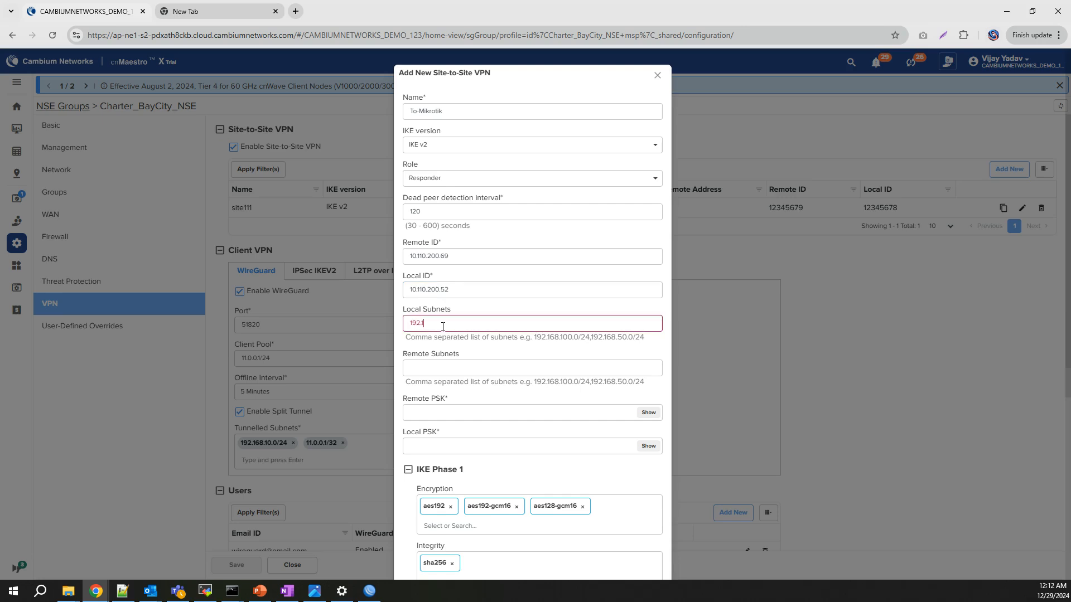
type("68.10.0/24")
key("Tab")
type("19")
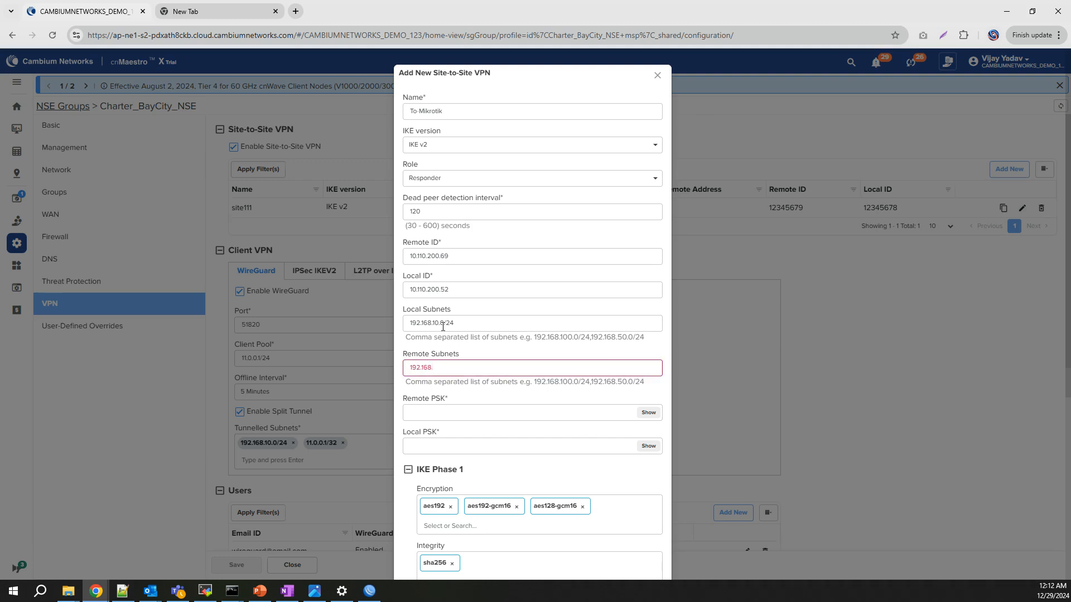
type("2.168.88.0/23")
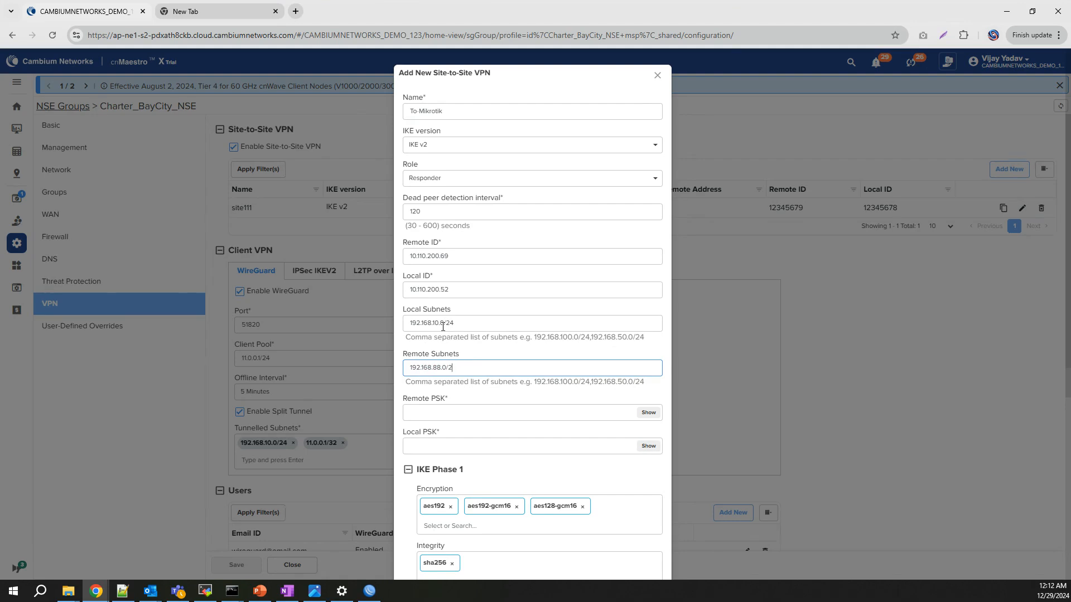
Enter the remote and local pre-shared keys.
left_click(463, 411)
type("12345")
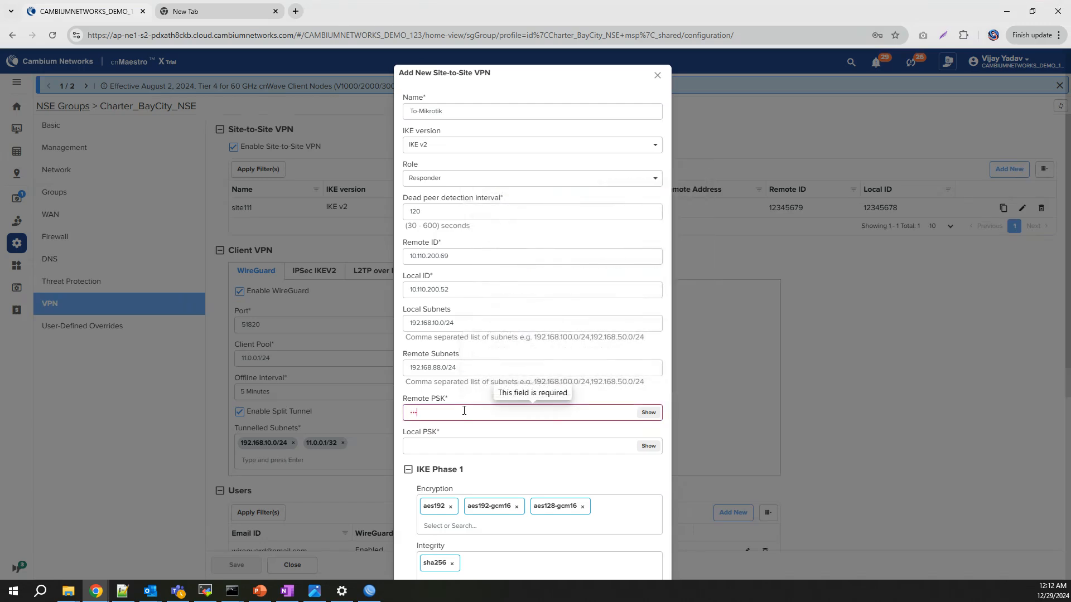
type("••••••")
key("Tab")
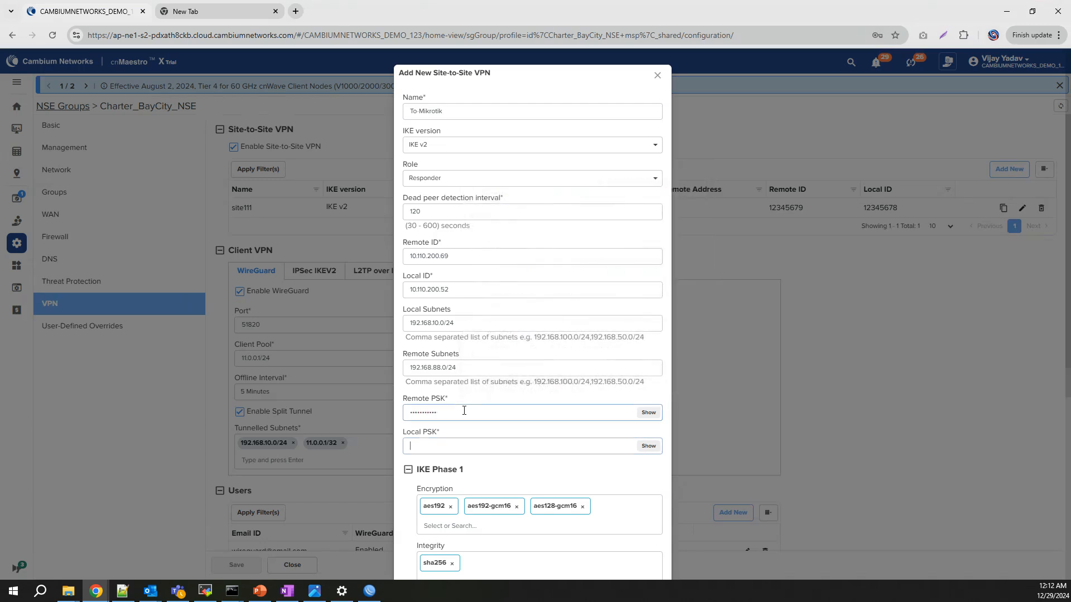
type("••••")
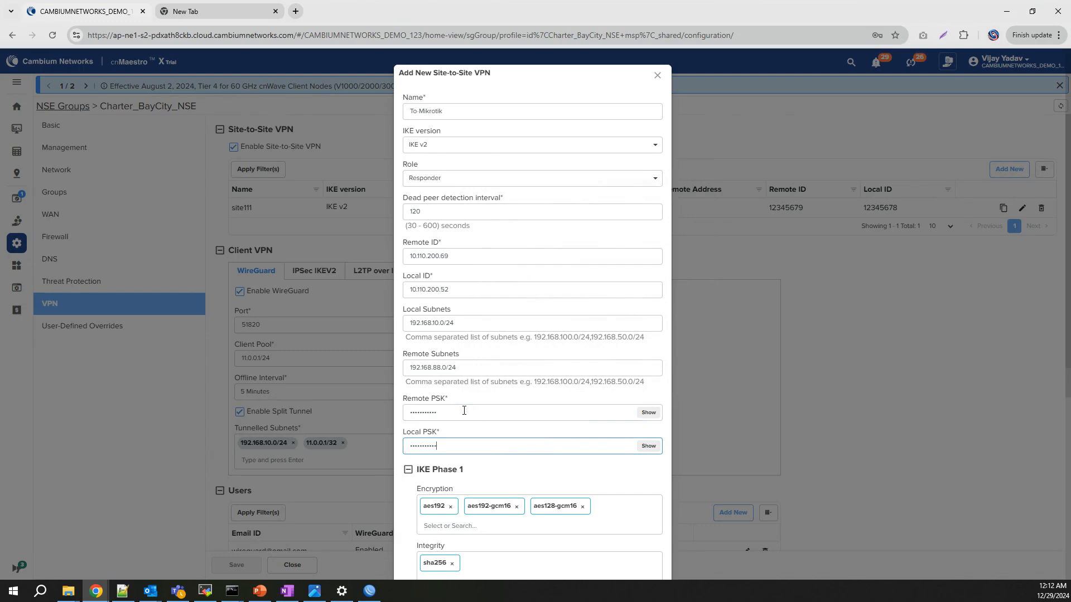
scroll(497, 478, "down", 2)
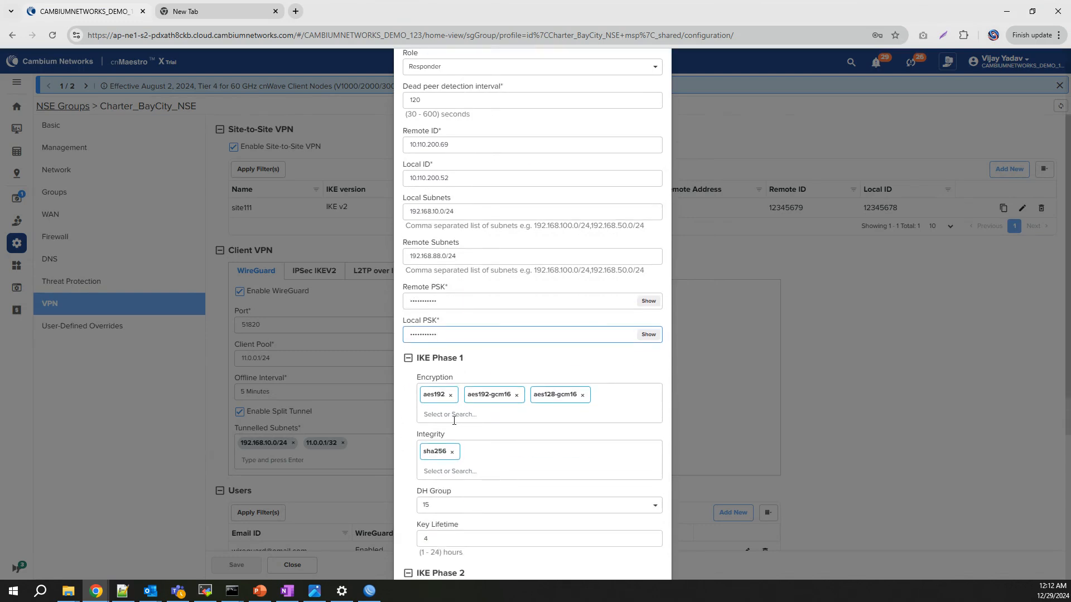
Limit Phase 1 encryption to aes256 only.
left_click(454, 415)
left_click(452, 450)
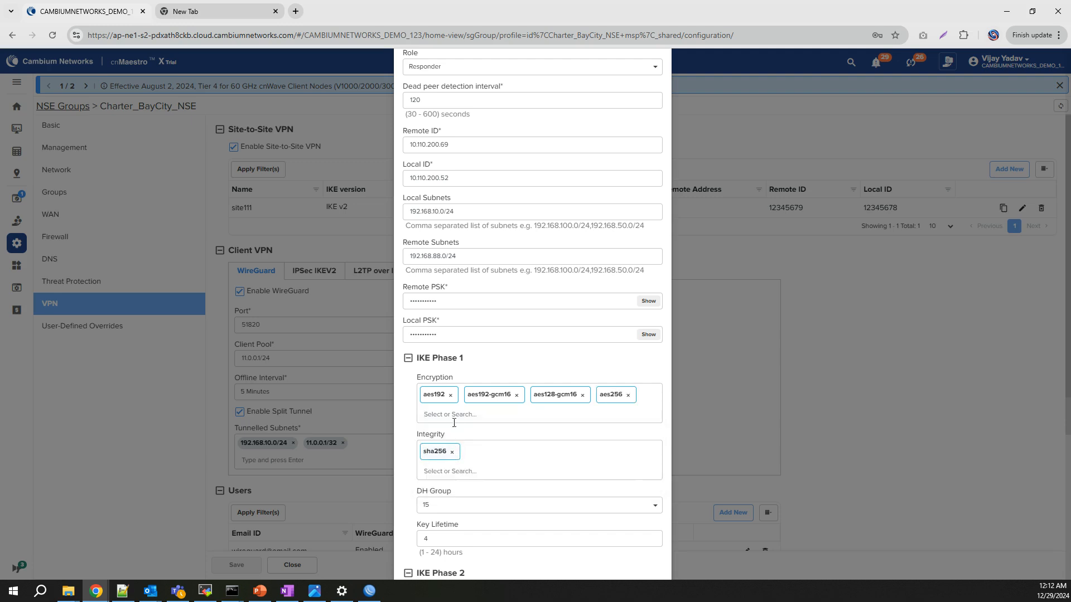
left_click(451, 395)
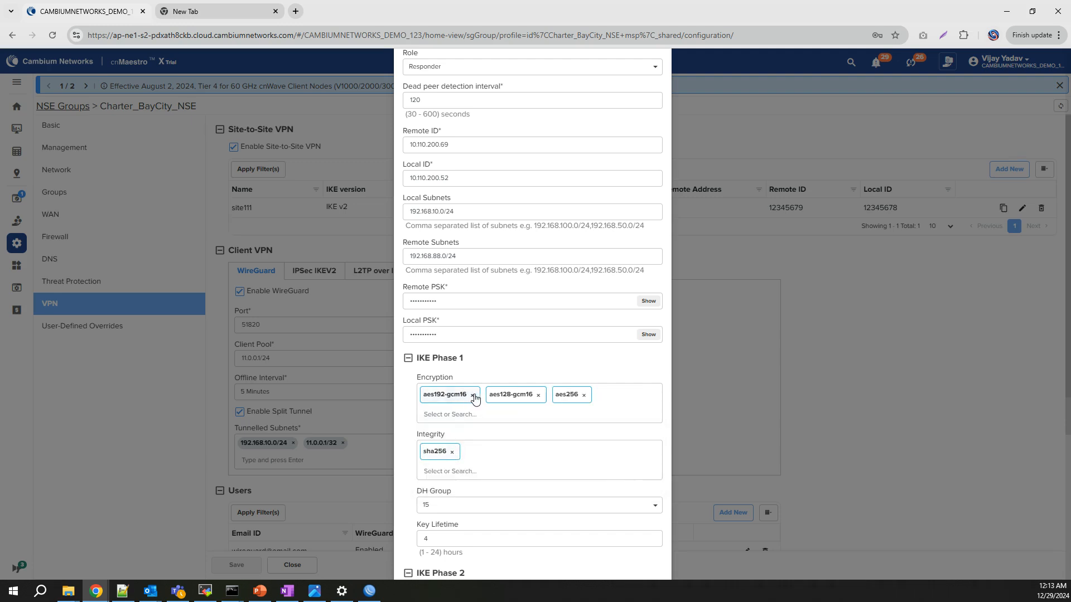
left_click(472, 395)
left_click(472, 395)
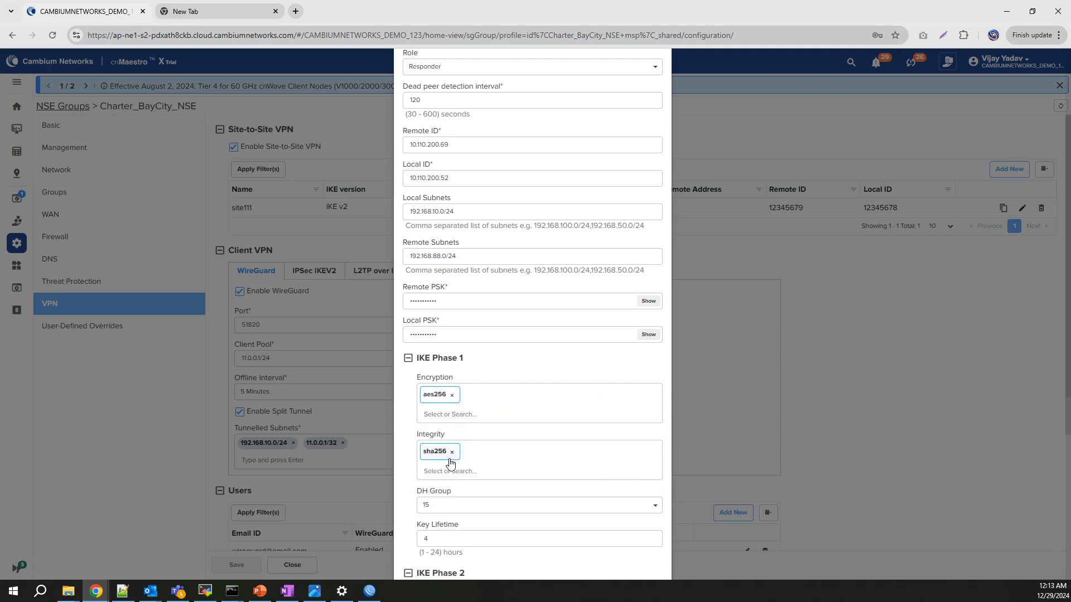
Restrict Phase 2 encryption to aes256, add the To-Mikrotik tunnel, and save the group.
scroll(444, 456, "down", 2)
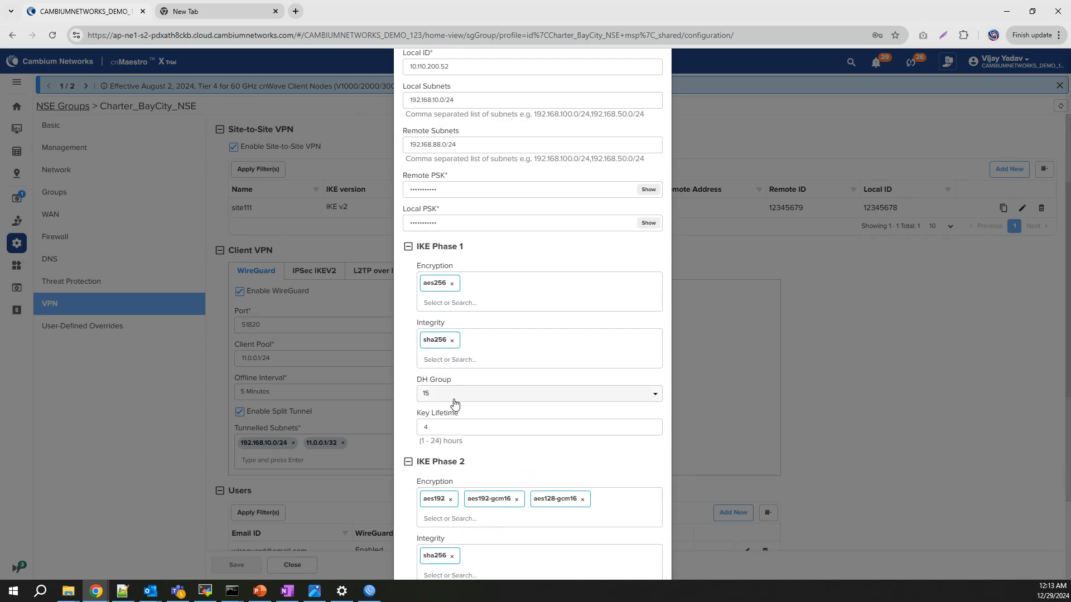
scroll(455, 404, "down", 1)
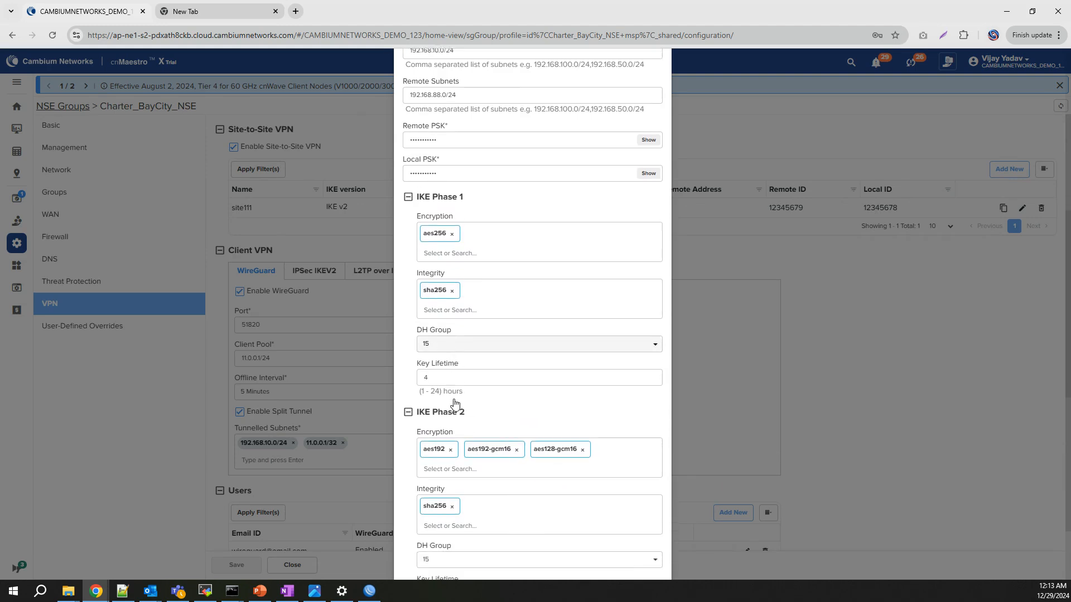
left_click(451, 463)
left_click(452, 502)
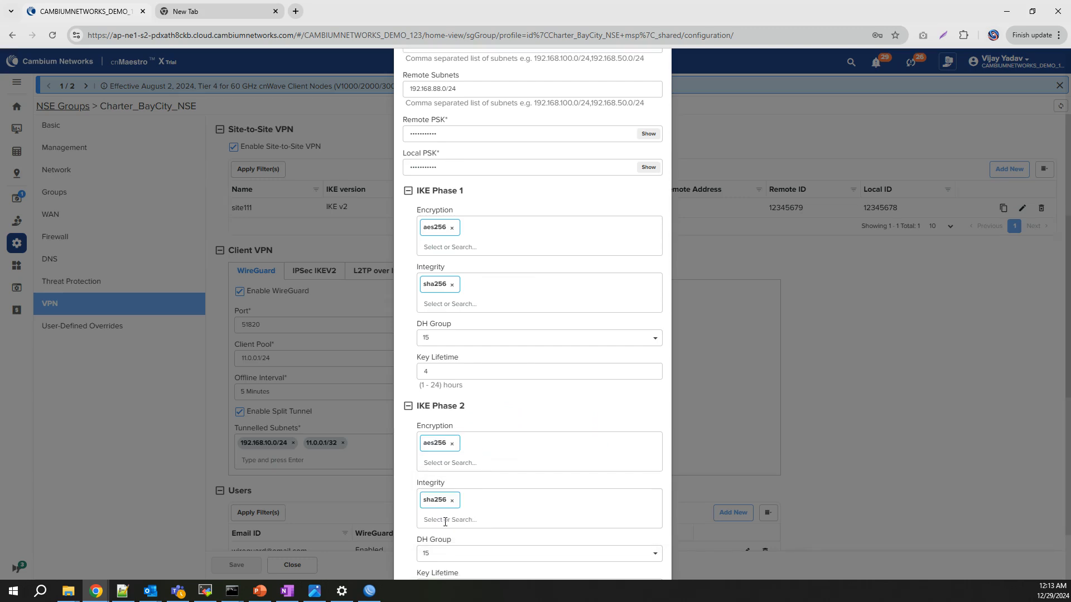
scroll(446, 522, "down", 1)
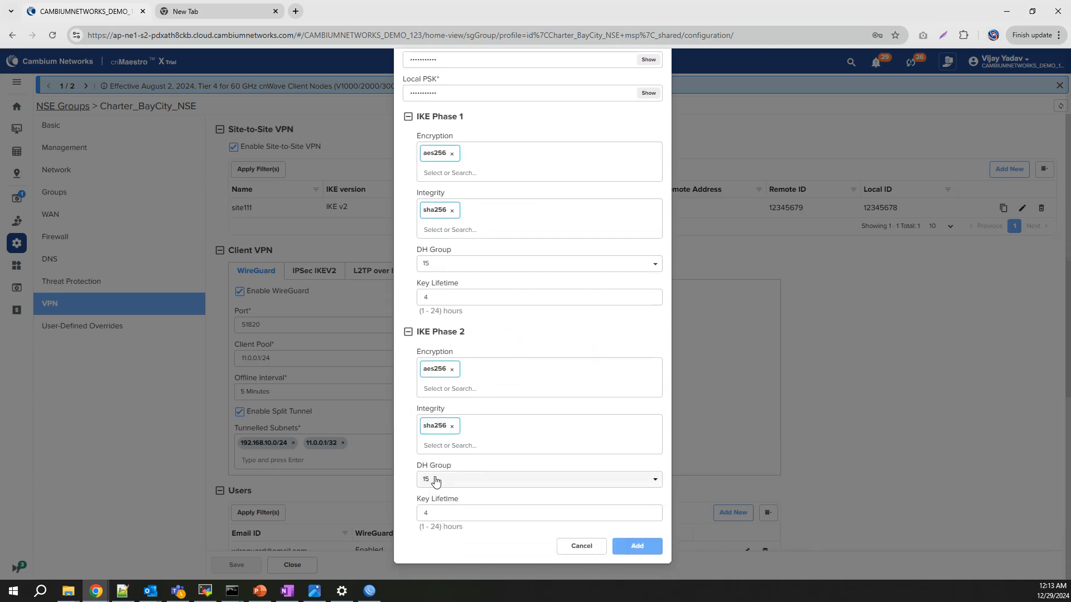
left_click(635, 546)
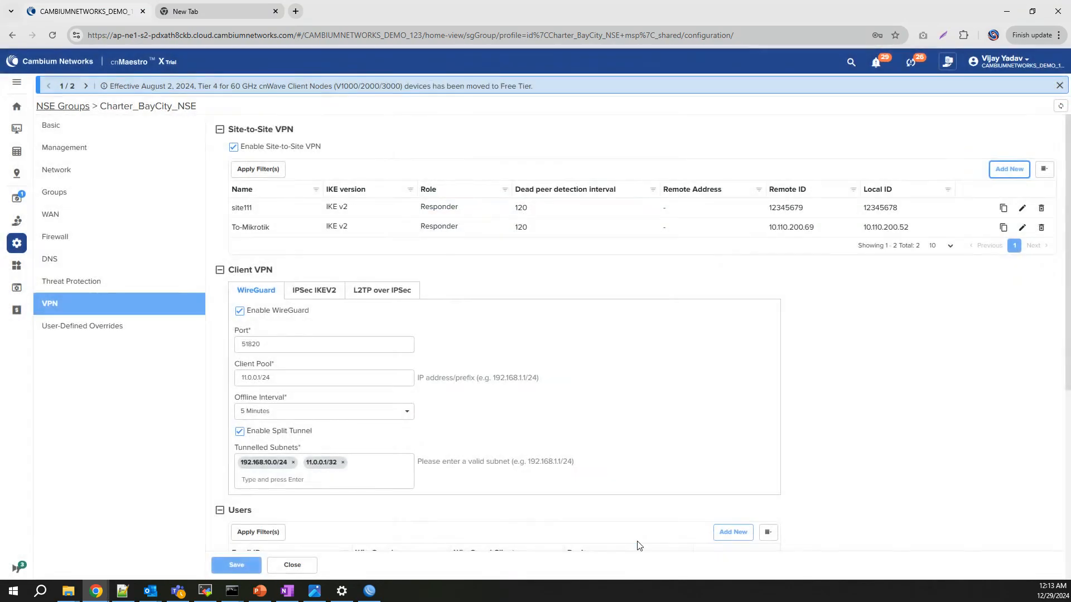
left_click(237, 565)
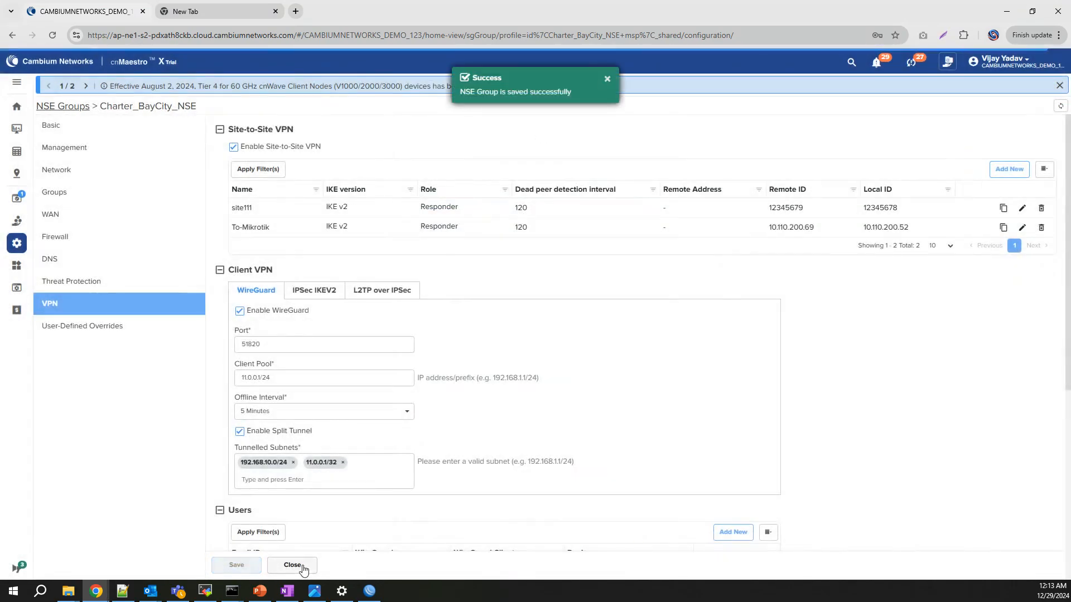
Open the hub's device configuration and scroll to the vpn ipsec To-Mikrotik section.
left_click(302, 568)
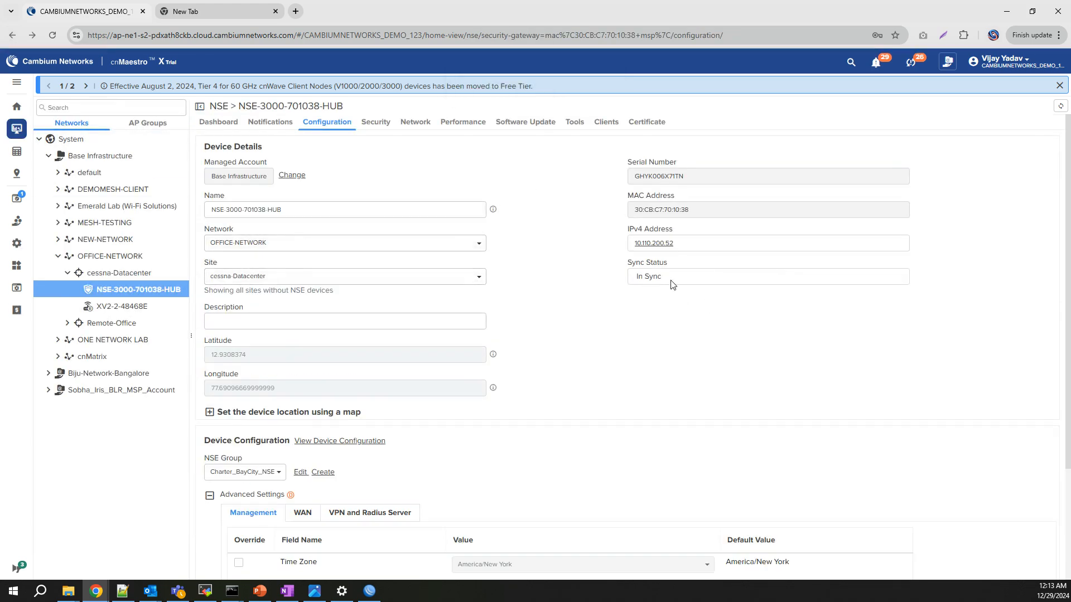
left_click(359, 441)
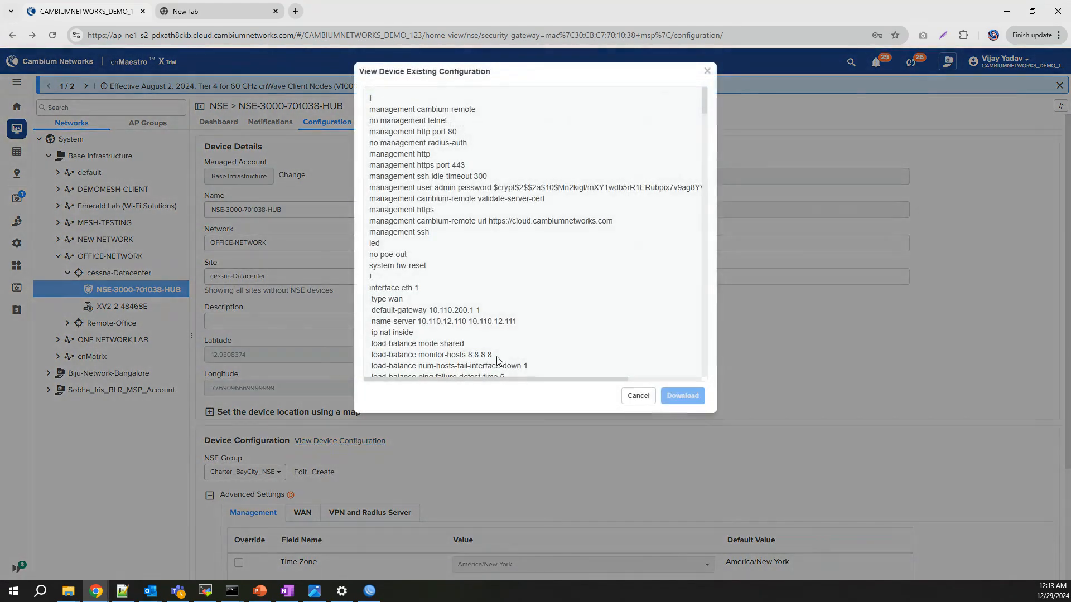
scroll(483, 319, "down", 6)
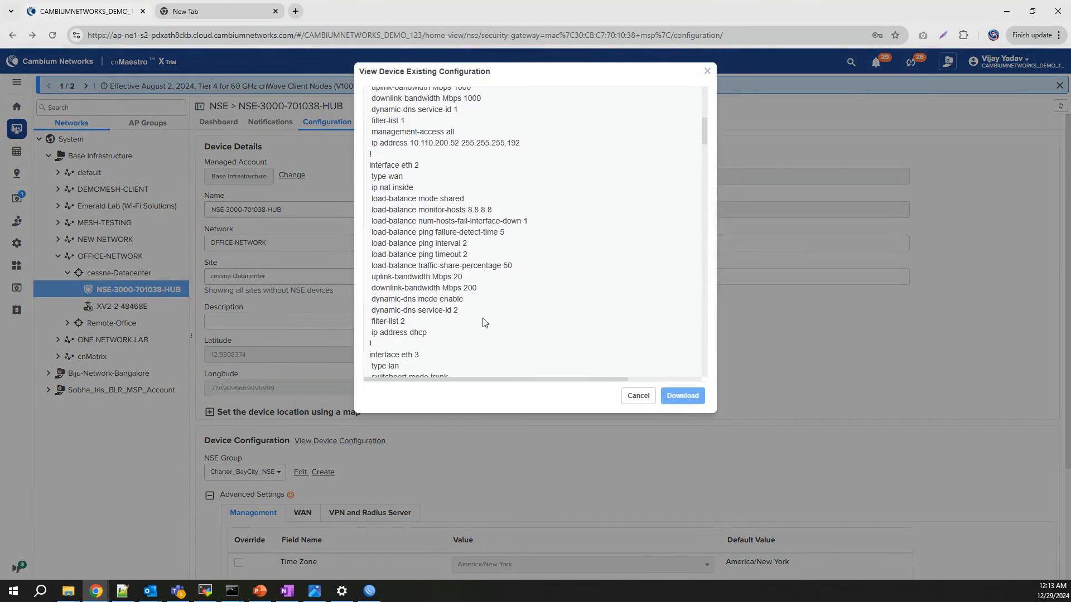
left_click_drag(703, 132, 705, 299)
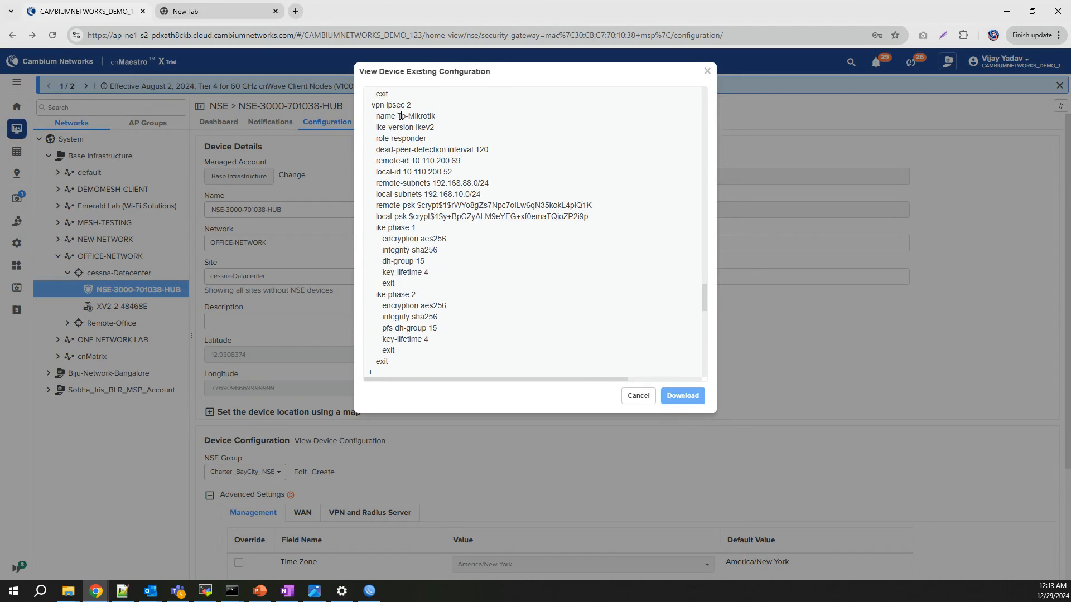
Review the To-Mikrotik tunnel's IKE phases, subnets and local ID, then switch to WinBox.
left_click_drag(401, 116, 459, 117)
left_click_drag(396, 231, 446, 355)
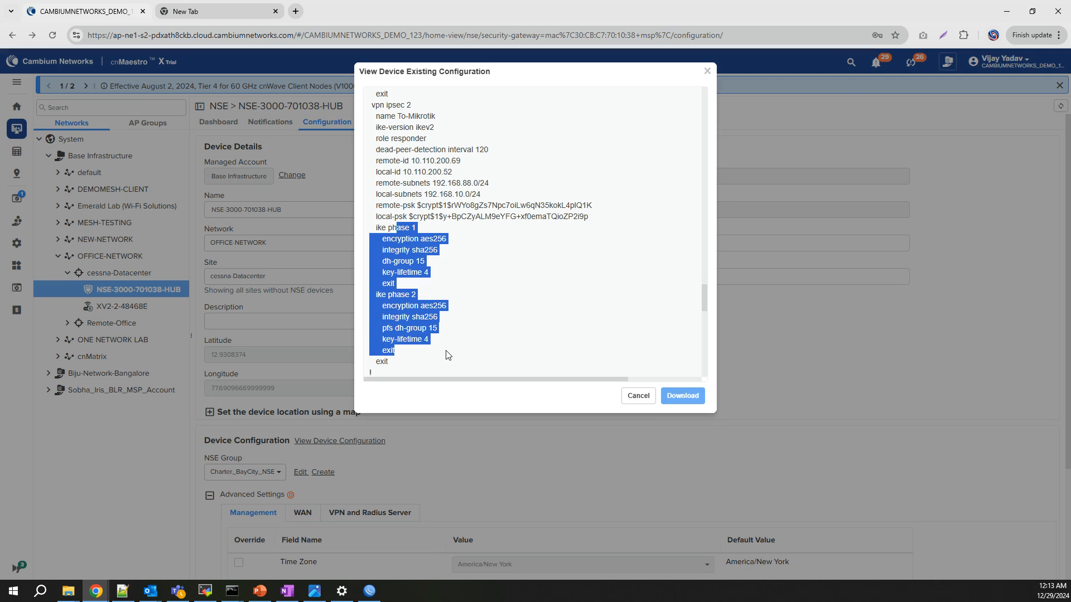
left_click_drag(407, 182, 497, 196)
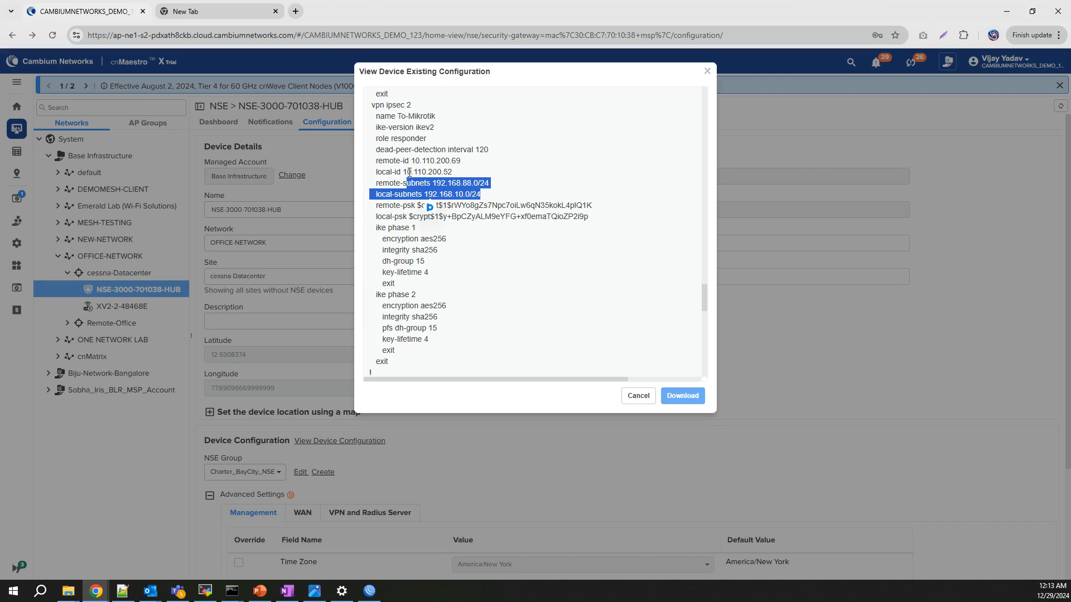
left_click_drag(408, 173, 461, 175)
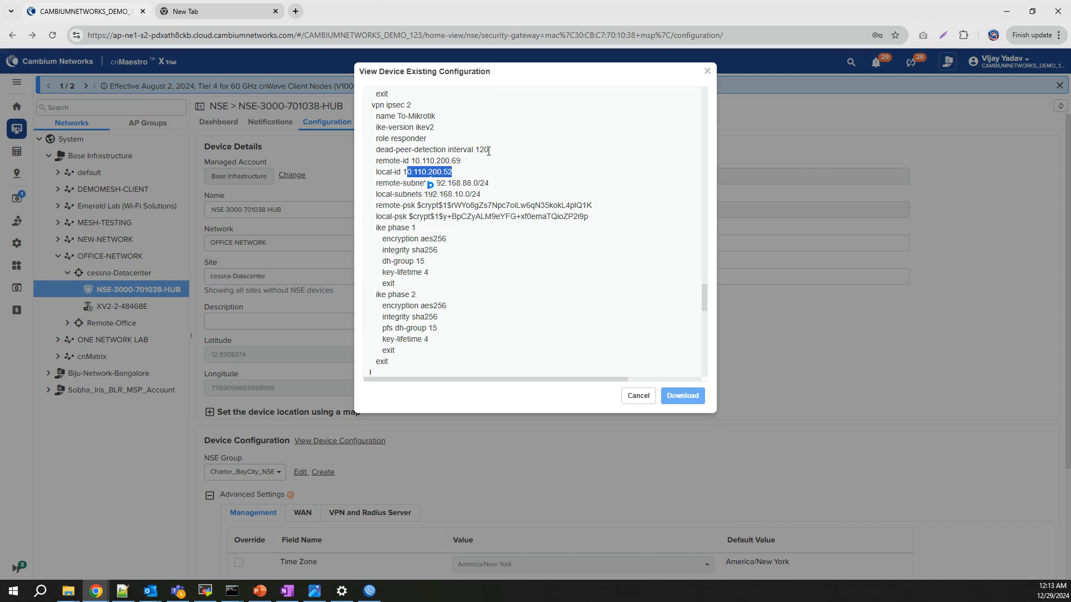
left_click(639, 396)
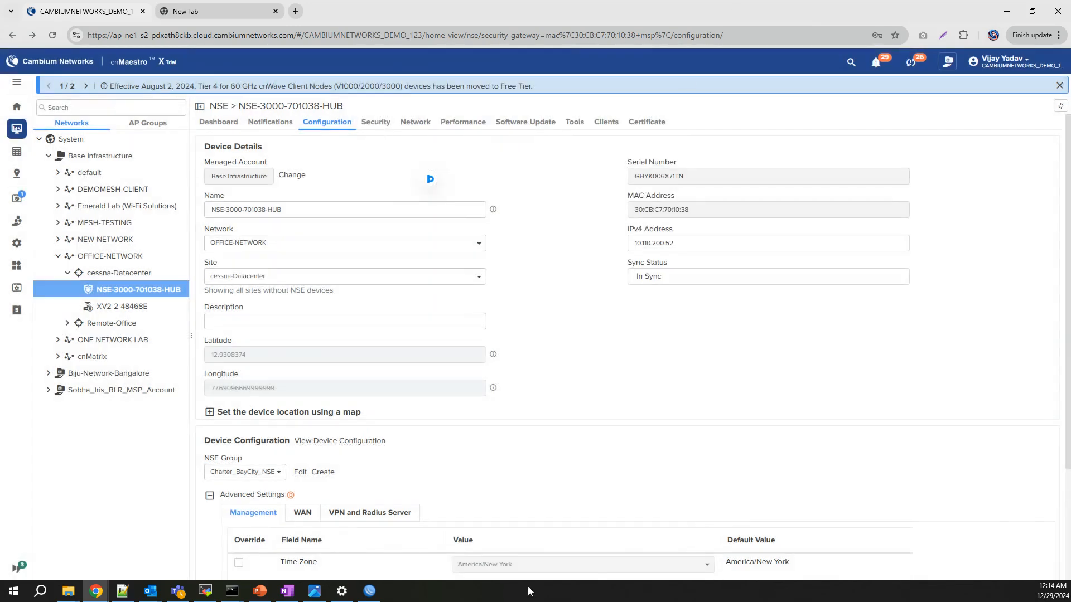
left_click(369, 591)
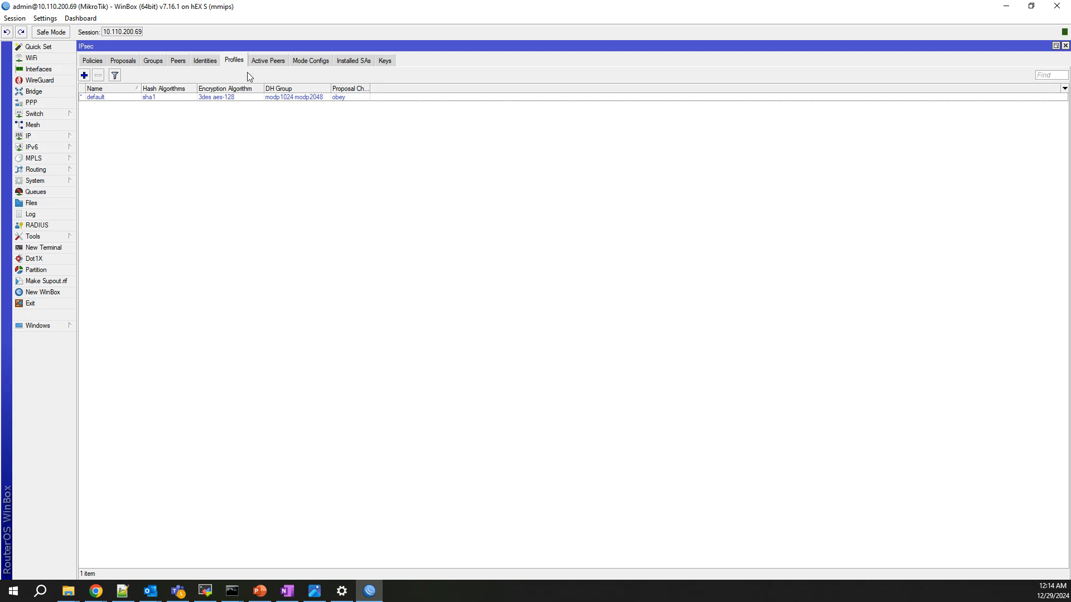
left_click(205, 61)
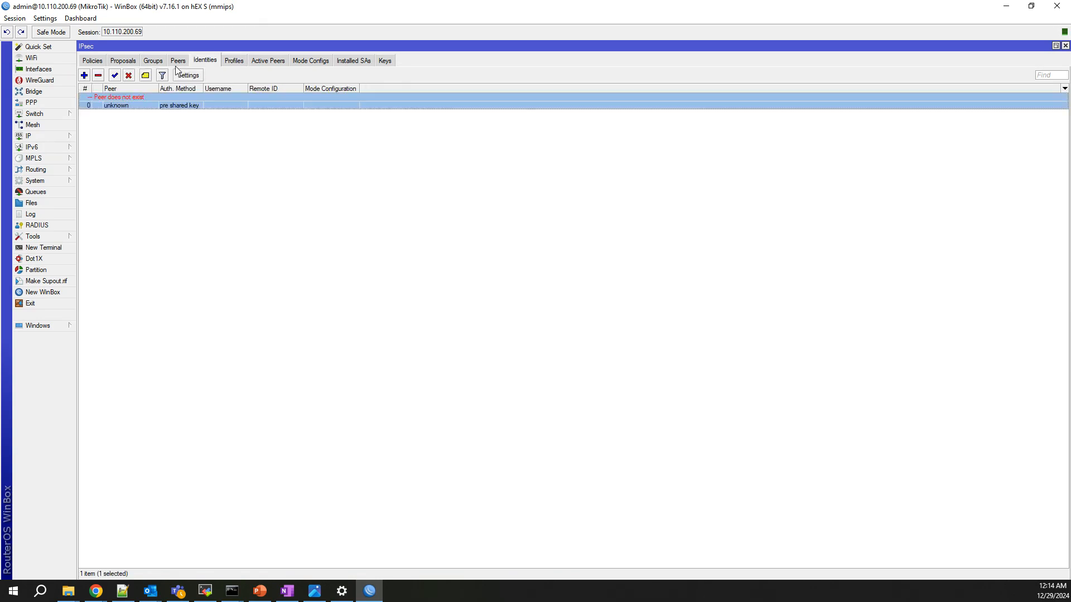
left_click(178, 62)
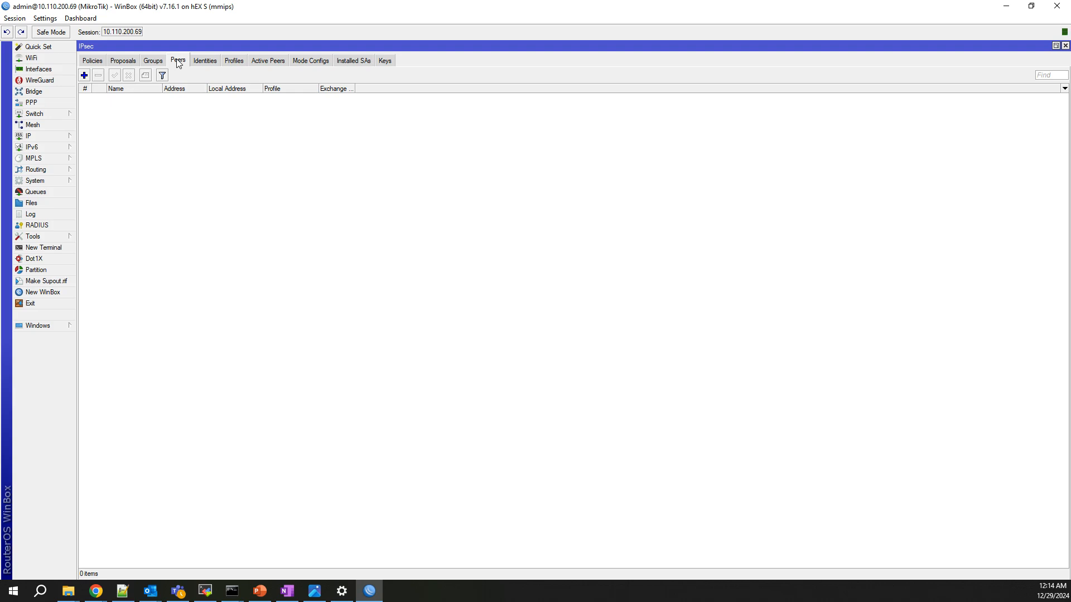
left_click(121, 63)
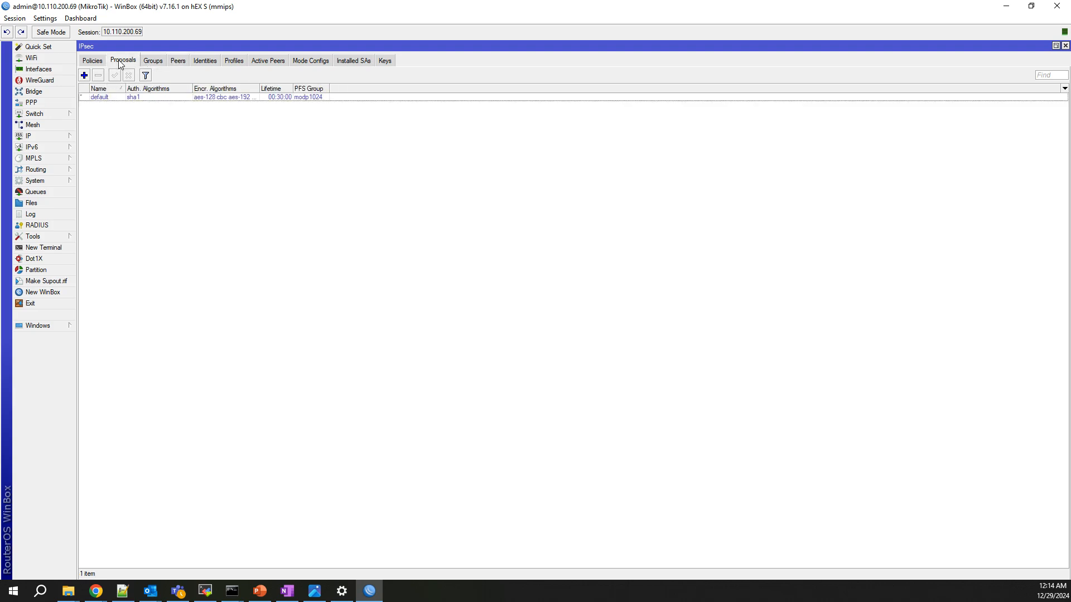
left_click(96, 63)
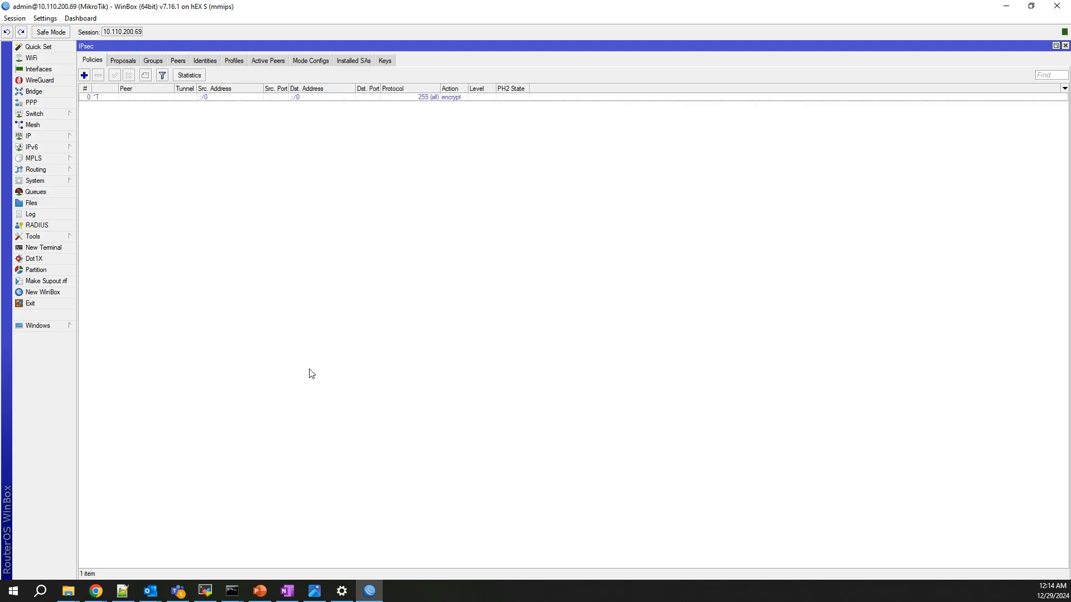
left_click(51, 139)
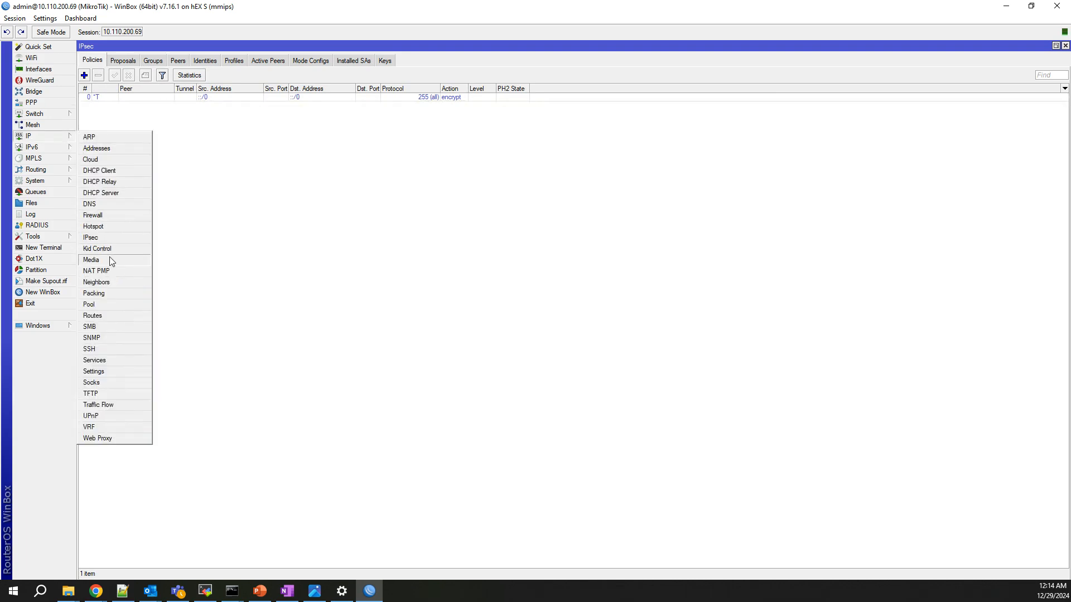
left_click(98, 148)
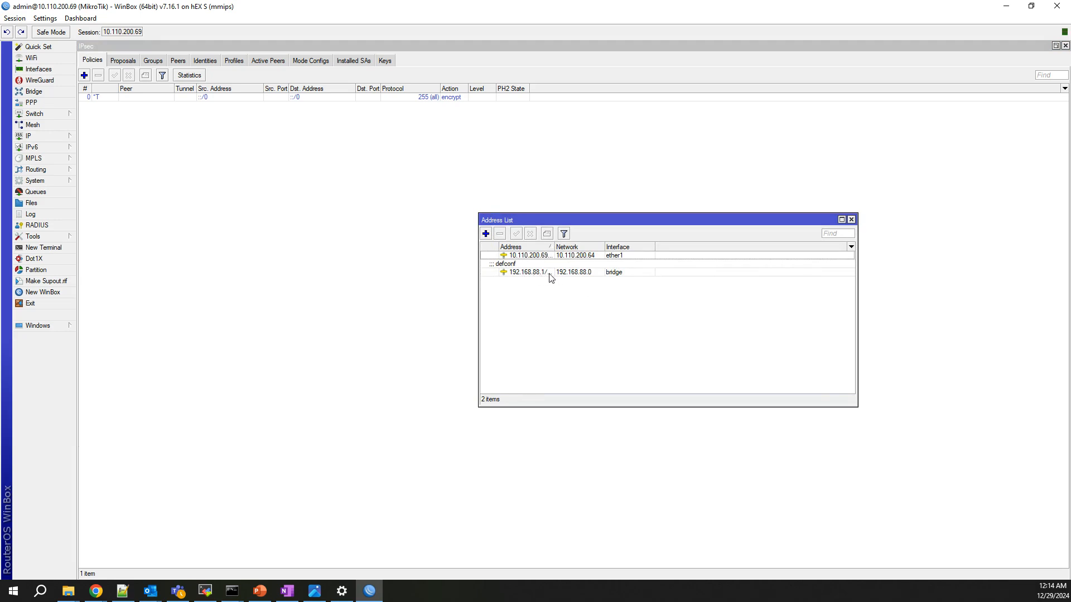
left_click(851, 220)
left_click(49, 136)
left_click(130, 247)
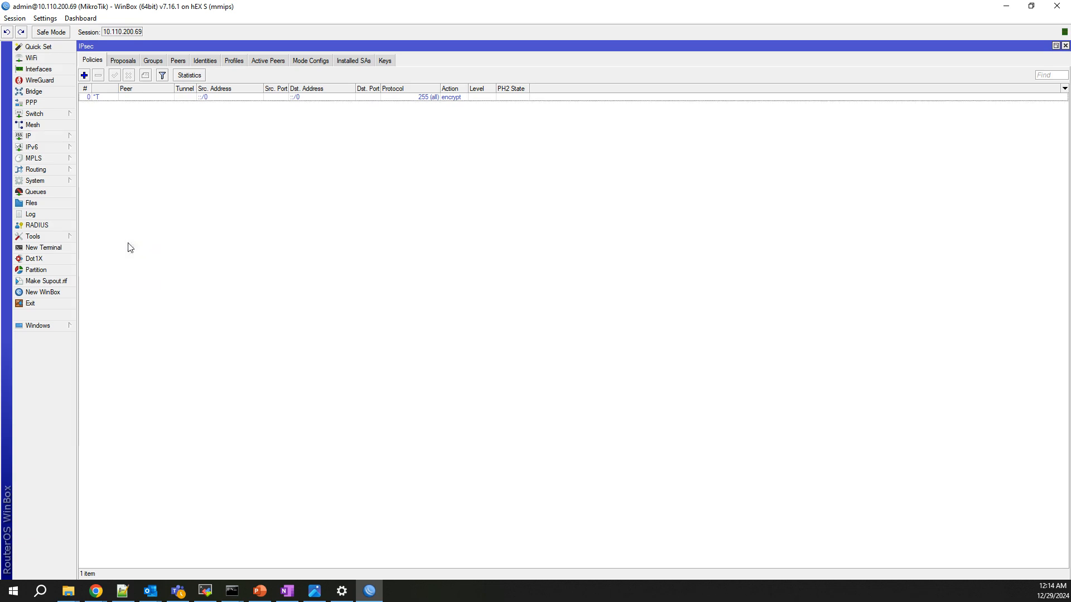
left_click(233, 67)
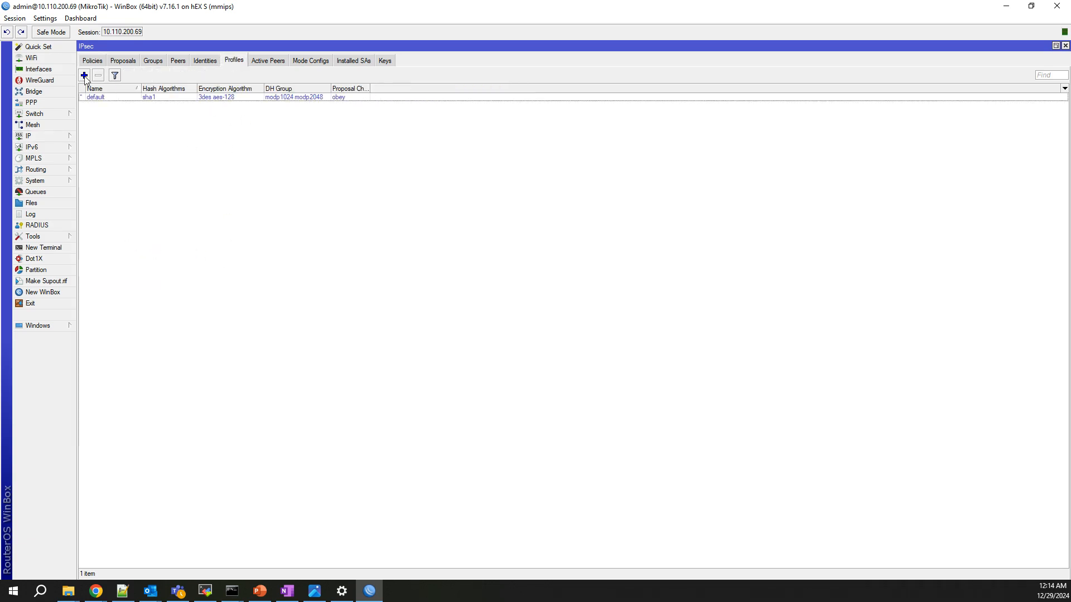
Create an IPsec profile named PEER-NSE with sha256 hash and aes-256 encryption.
left_click(85, 75)
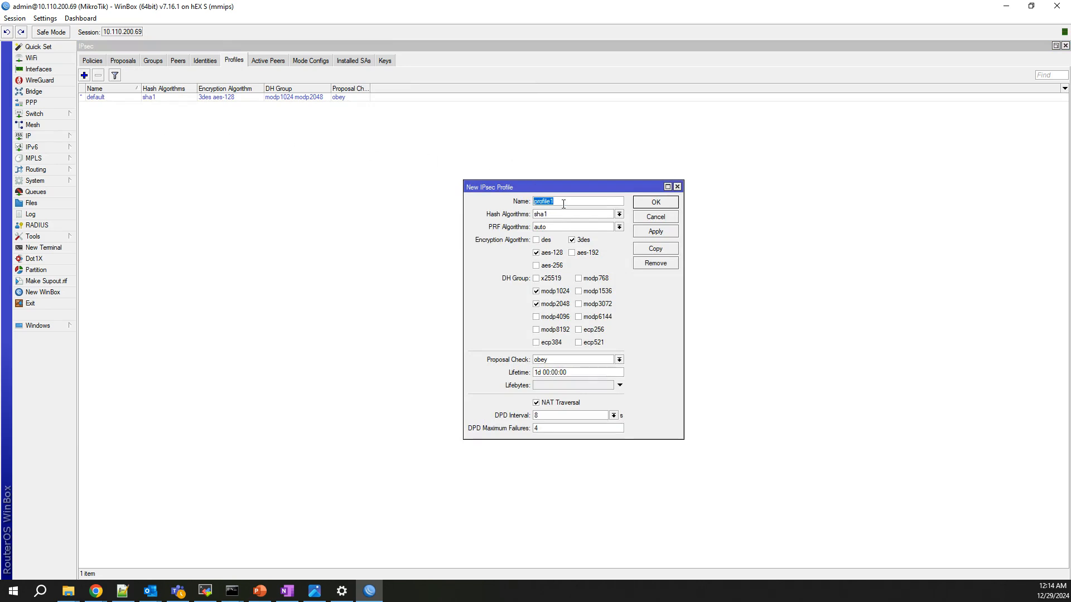
type("P")
key("BackSpace")
key("BackSpace")
key("BackSpace")
type("PEER-NSE")
left_click(619, 215)
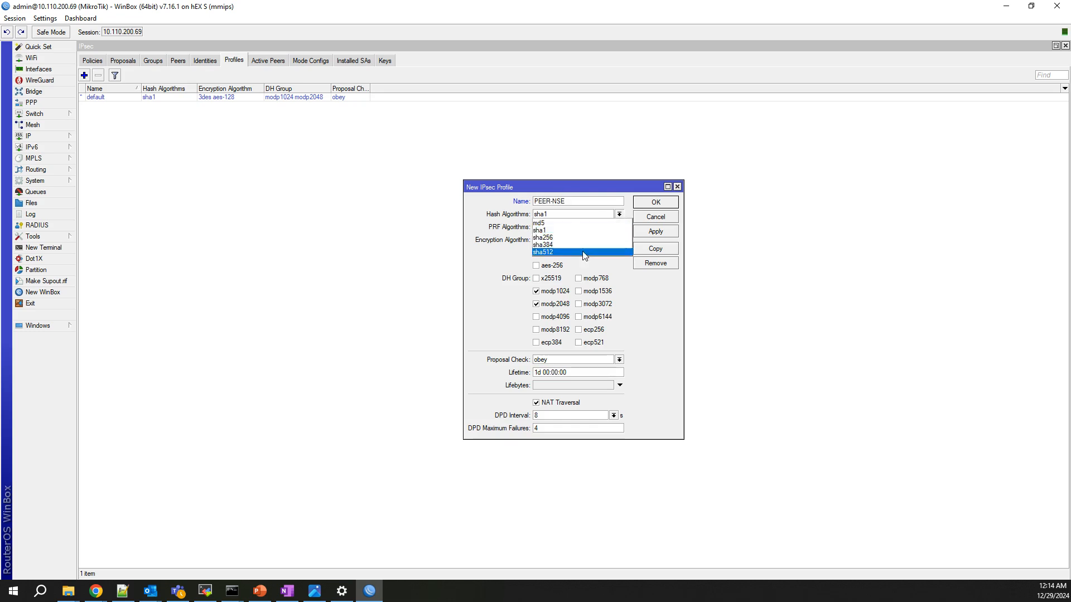
left_click(572, 246)
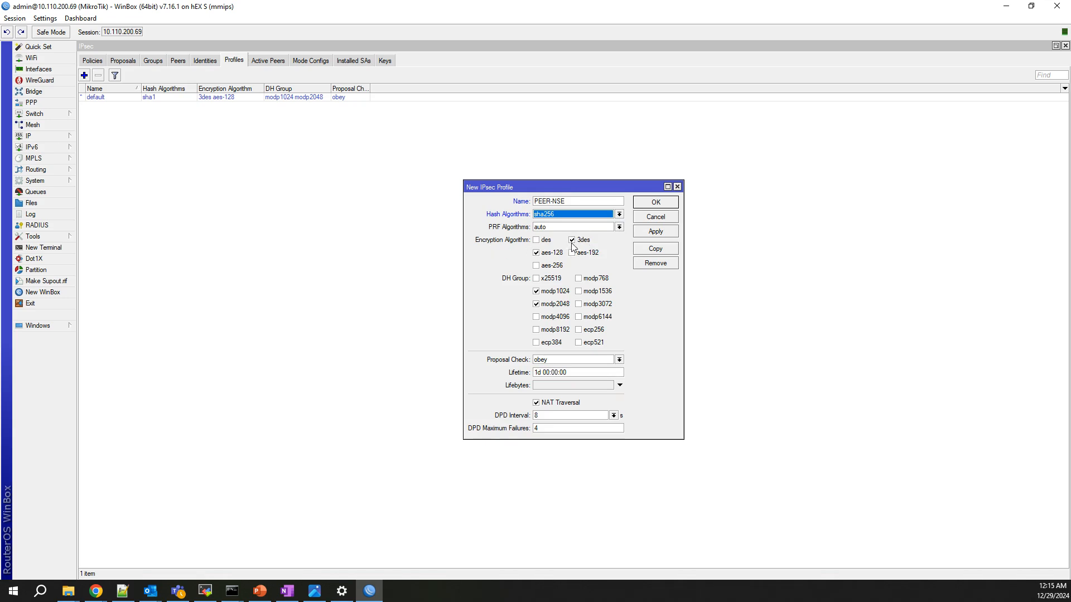
left_click(572, 241)
left_click(536, 254)
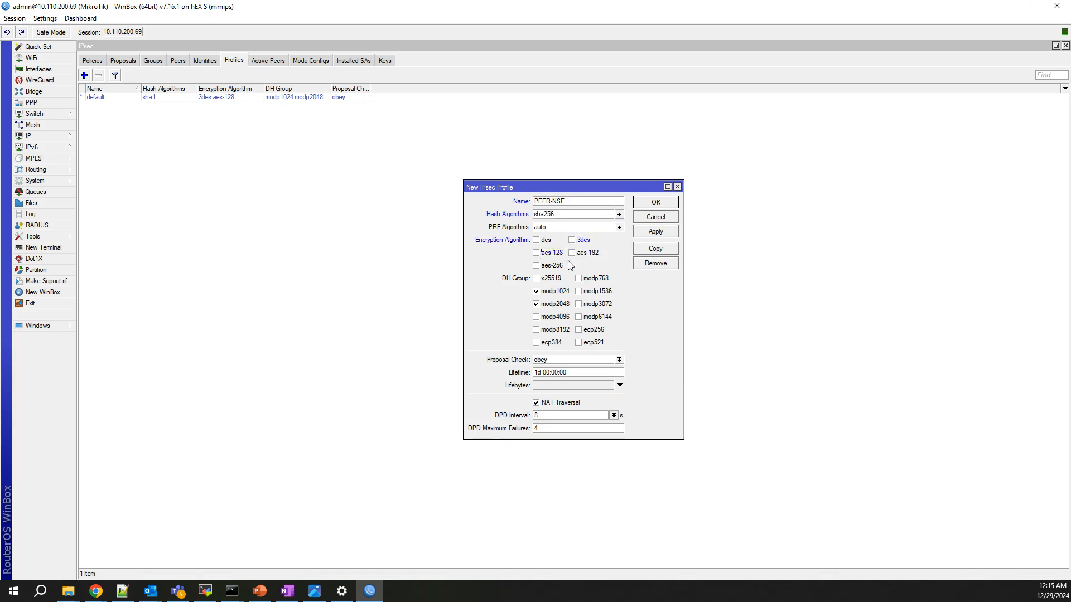
left_click(537, 266)
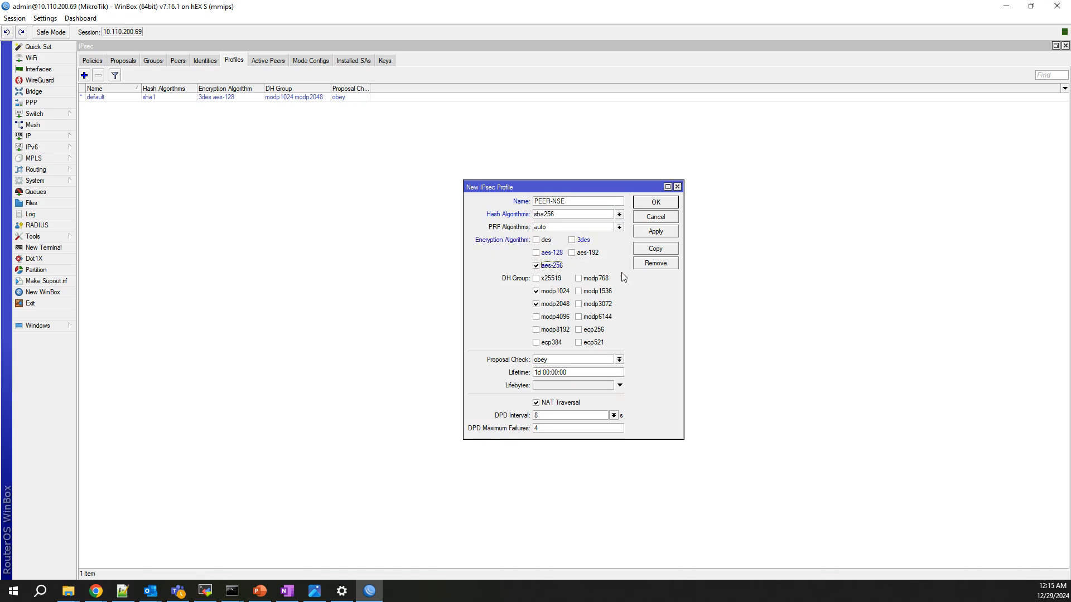
Set the profile's DH group to modp3072, disable NAT traversal, and save it.
left_click(537, 292)
left_click(537, 304)
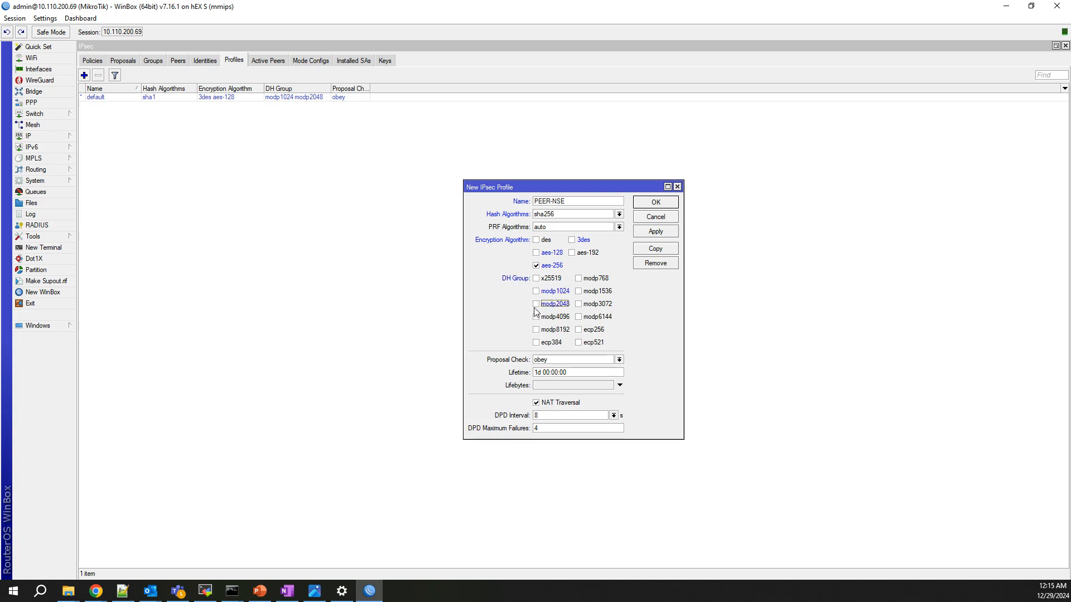
left_click(579, 304)
left_click(536, 403)
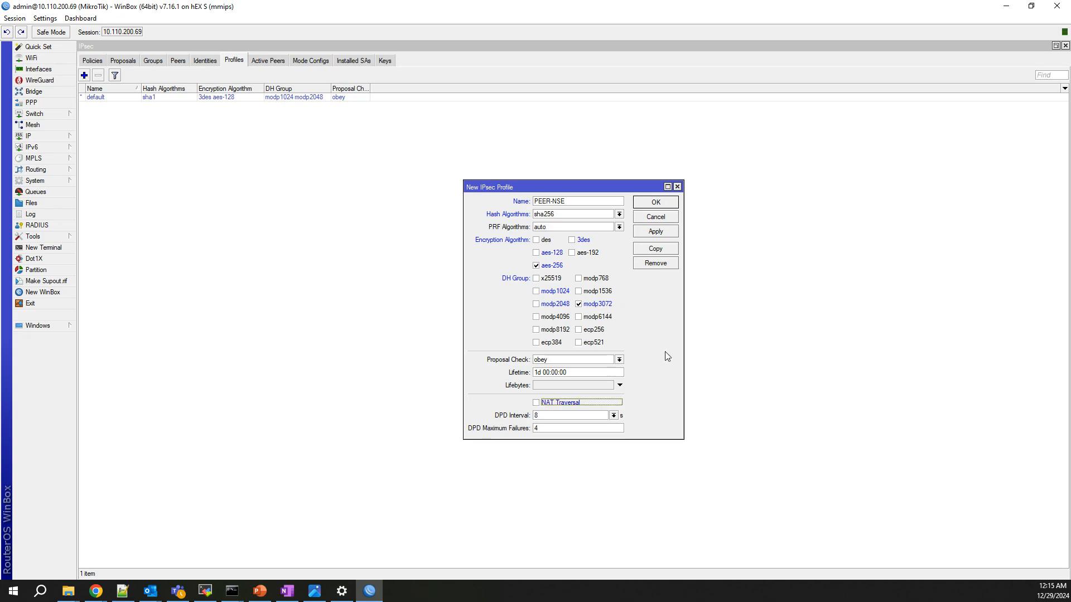
left_click(661, 232)
left_click(657, 203)
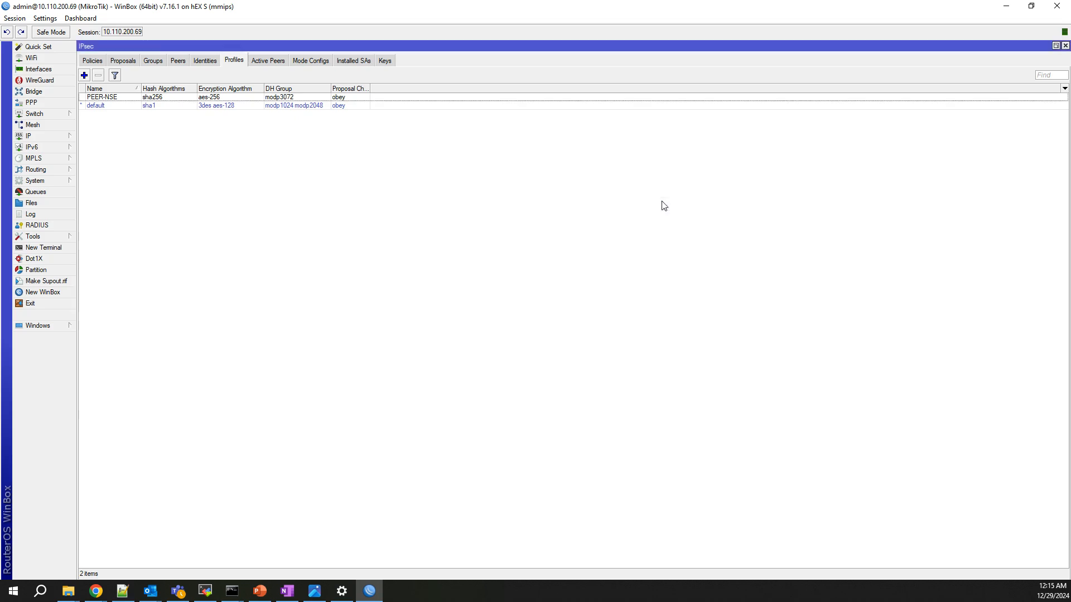
Add a new IPsec peer named NSE-PEER at address 10.110.200.52.
left_click(179, 61)
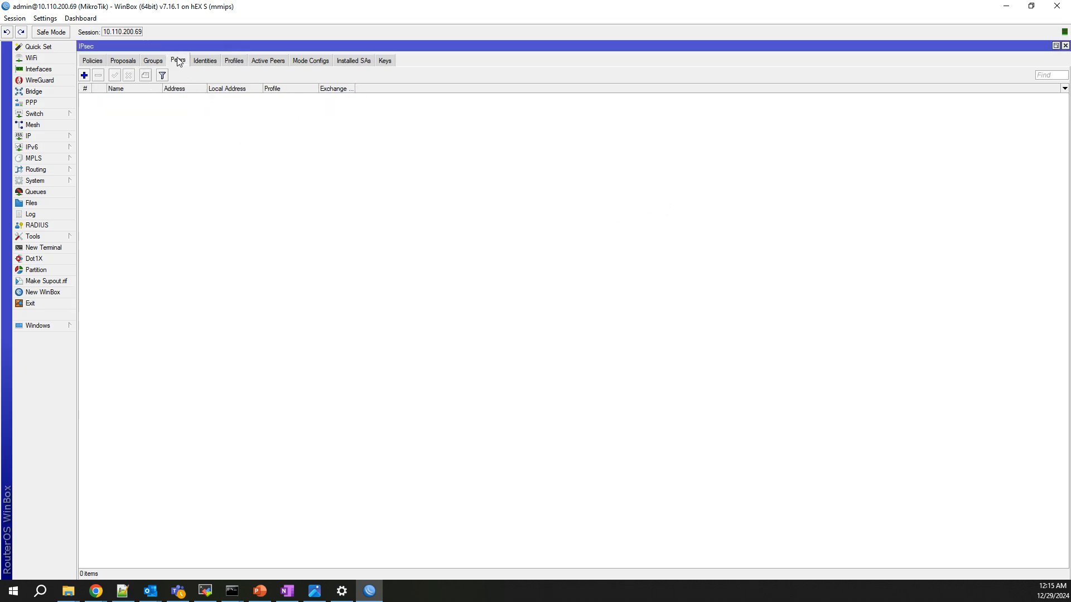
left_click(84, 75)
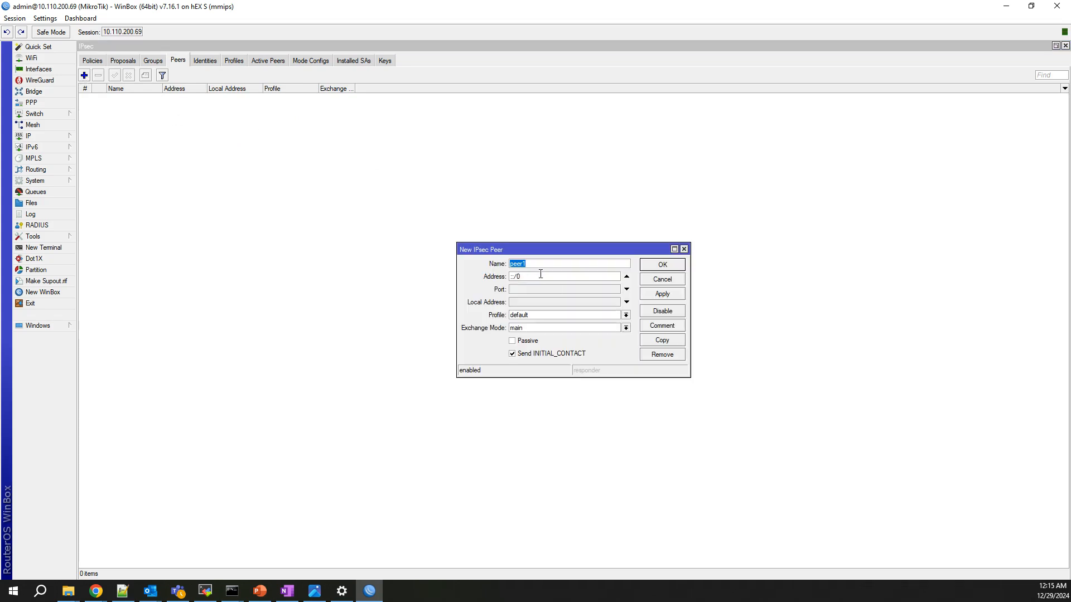
type("NSE-PEER")
key("BackSpace")
key("BackSpace")
type("10.110.200.52")
Give the peer profile PEER-NSE and exchange mode IKE2, save it, and view Identities.
left_click(532, 316)
left_click(535, 325)
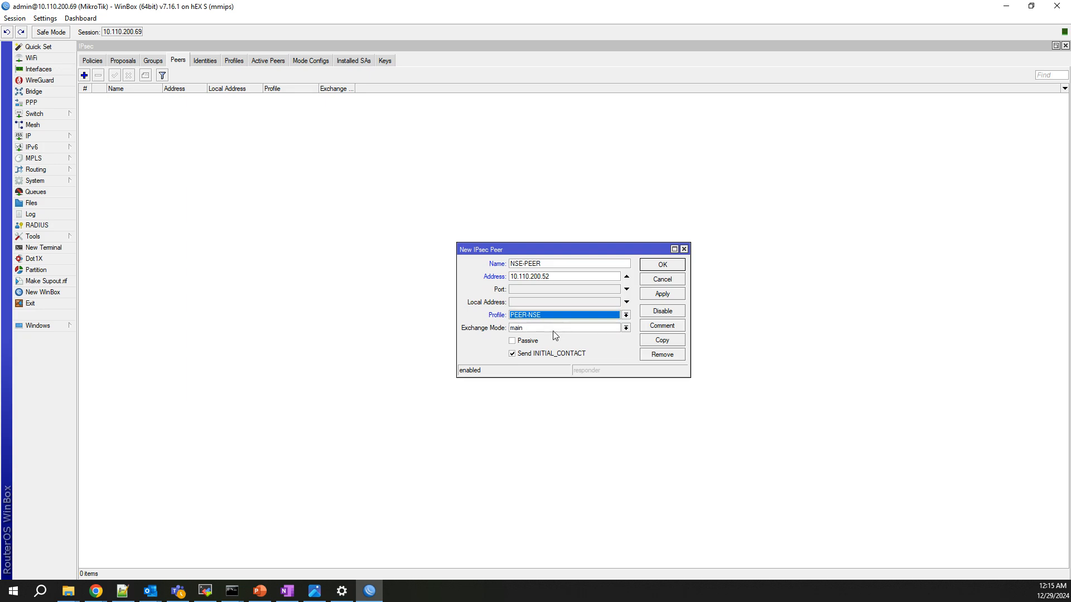
left_click(553, 330)
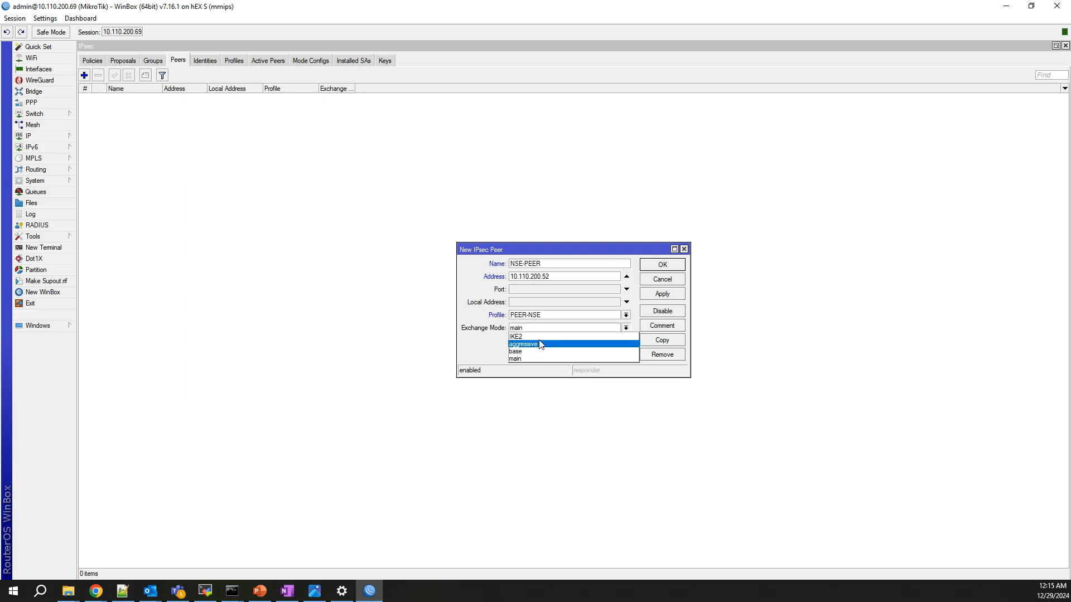
left_click(541, 336)
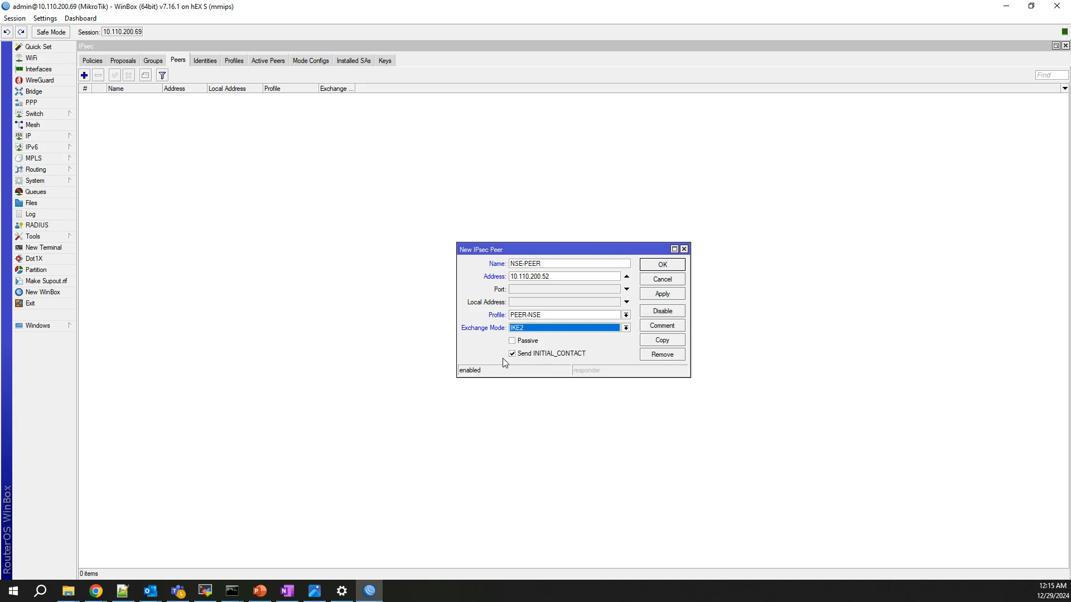
left_click(662, 294)
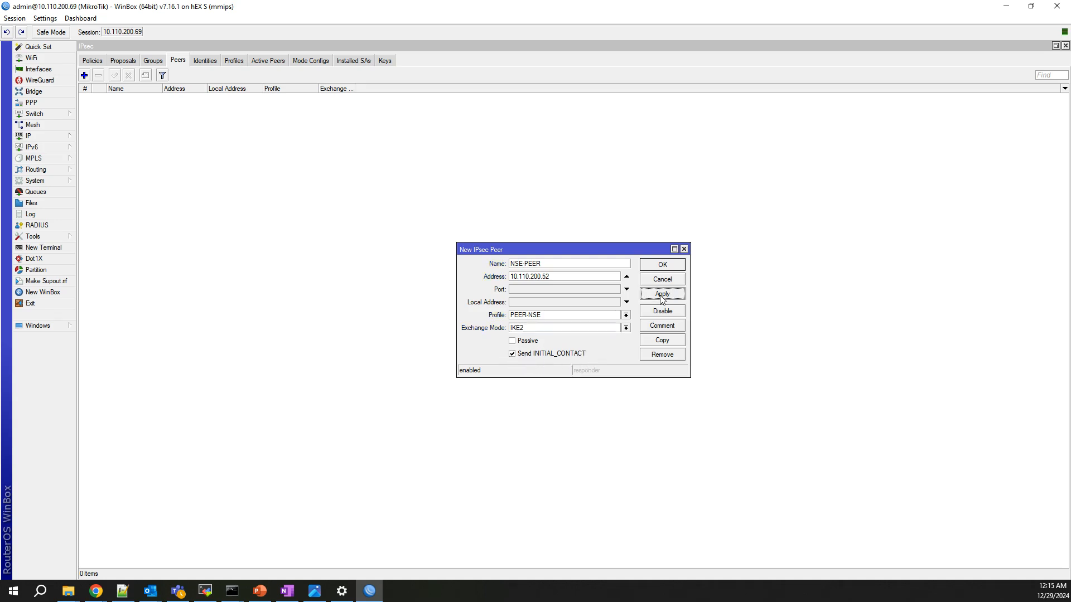
left_click(662, 266)
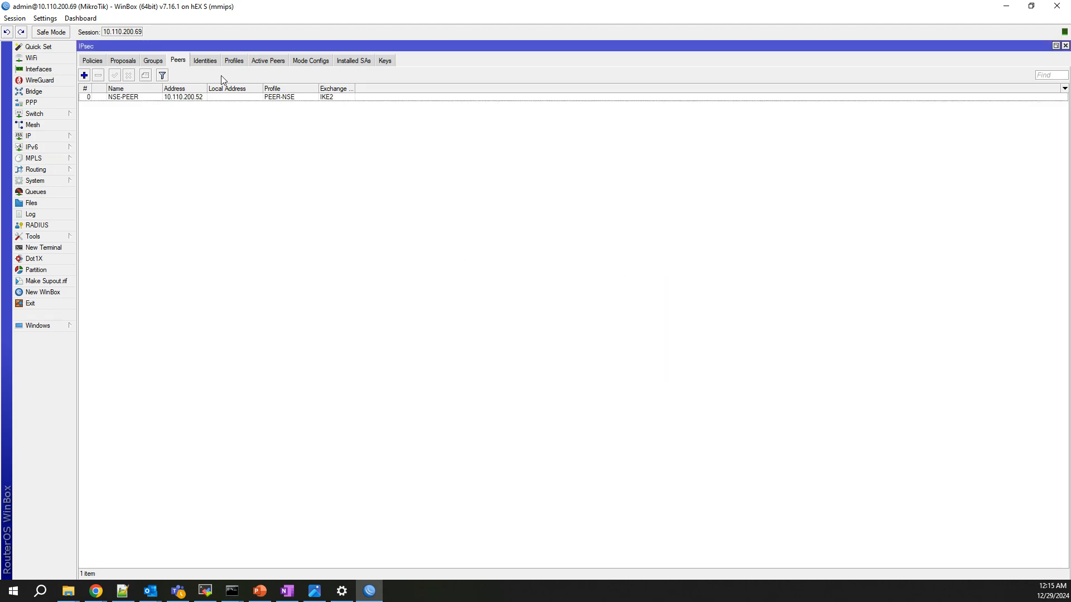
left_click(205, 61)
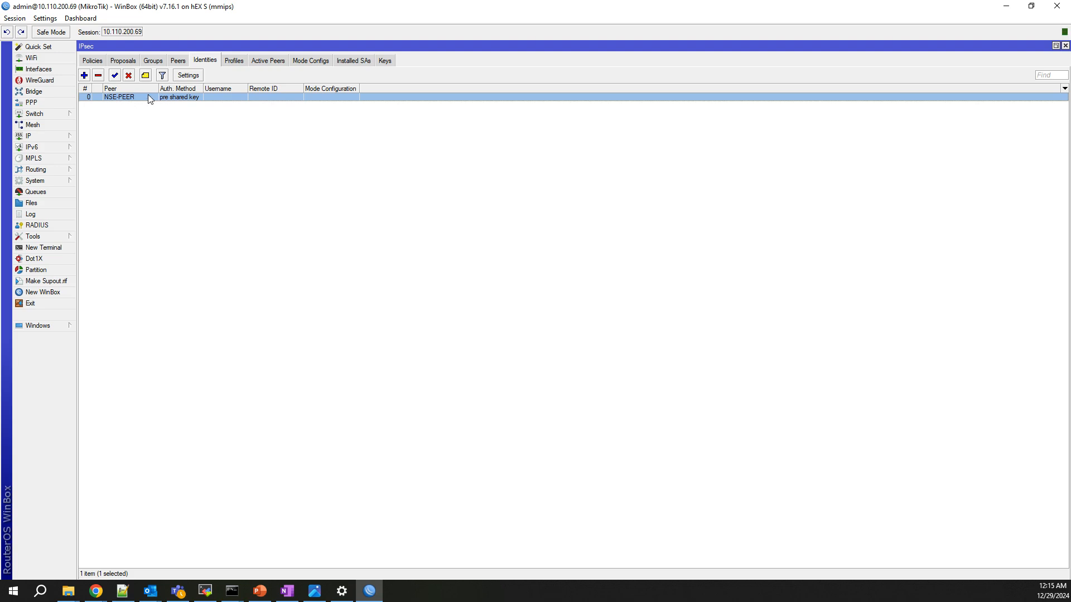
Replace the NSE-PEER identity's pre-shared key secret and save the identity.
double_click(148, 97)
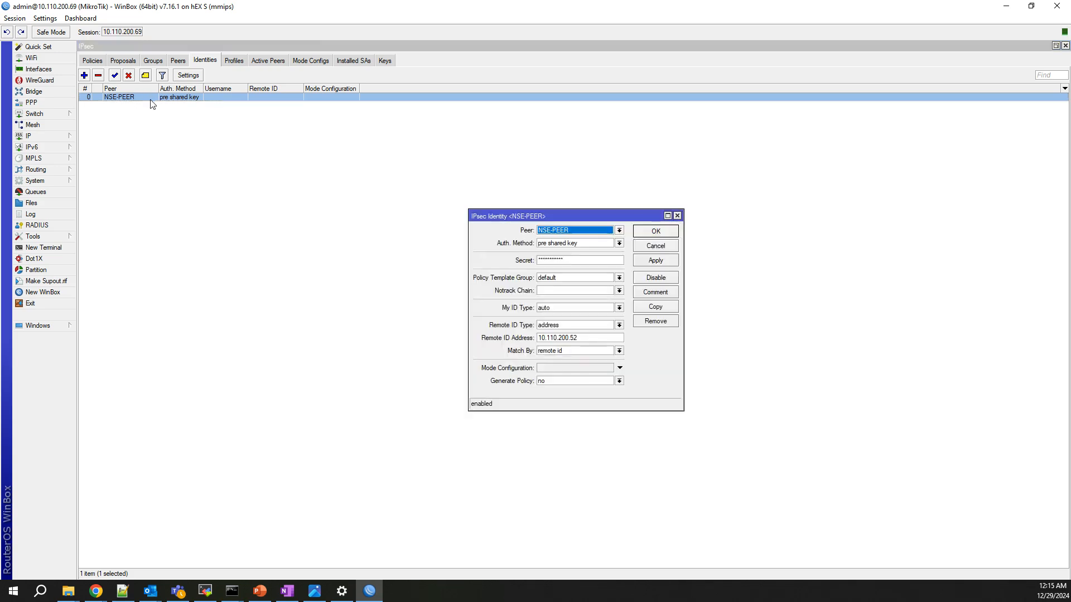
left_click(571, 261)
key("BackSpace")
key("BackSpace")
key("BackSpace")
key("BackSpace")
key("BackSpace")
key("BackSpace")
key("BackSpace")
key("BackSpace")
key("BackSpace")
key("BackSpace")
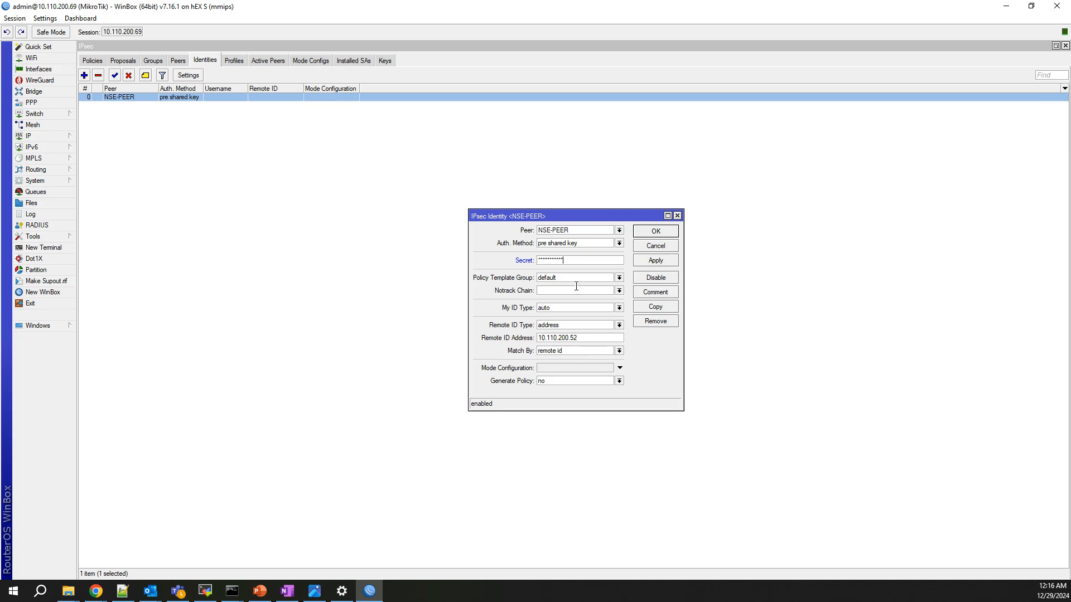
left_click(651, 262)
left_click(654, 234)
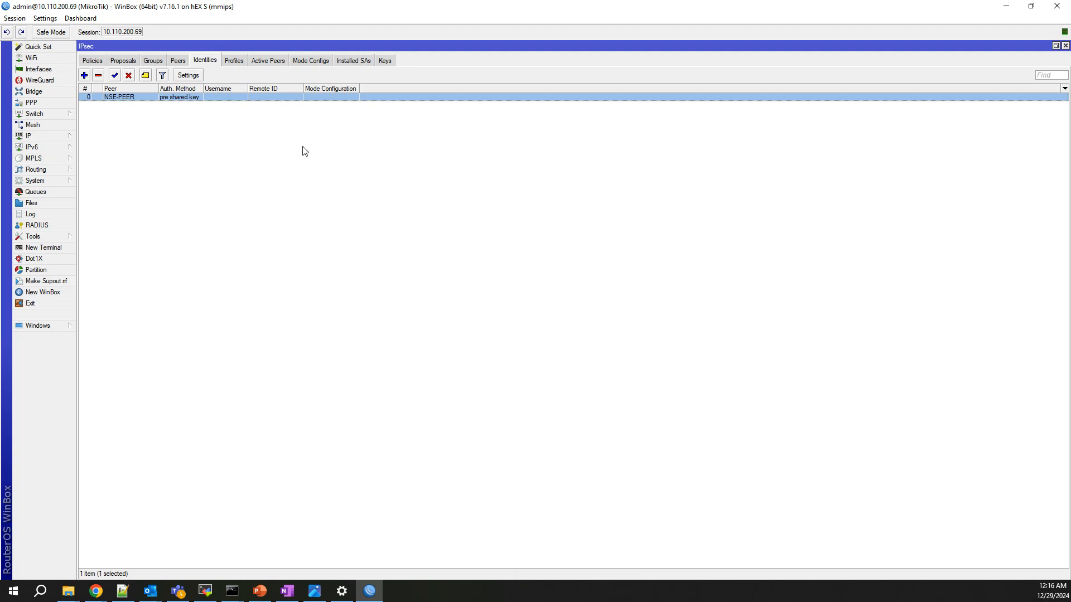
left_click(122, 61)
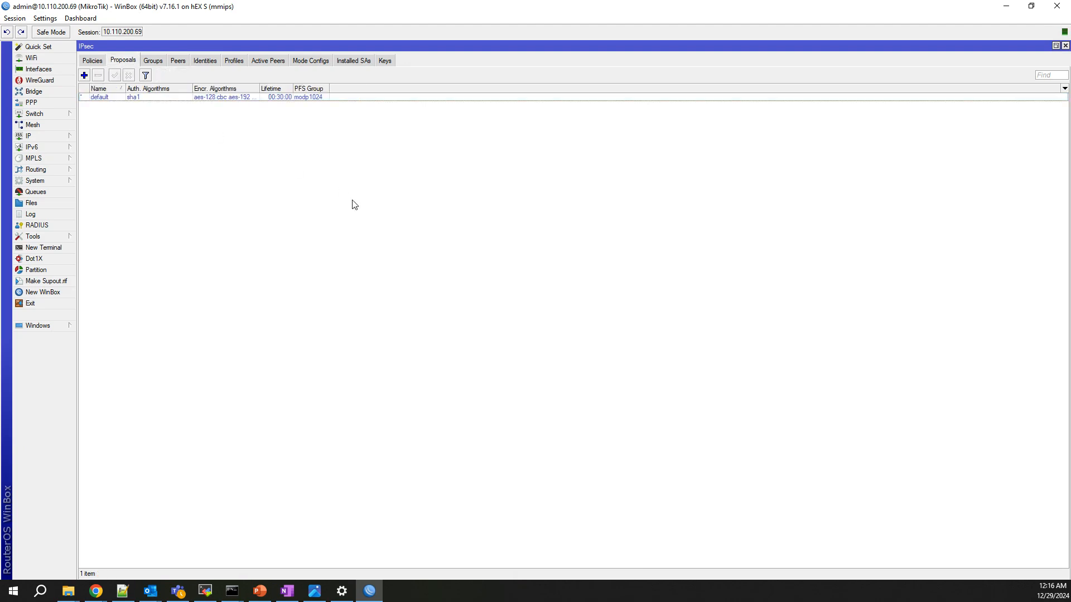
Start a new proposal named proposal-NSE using sha256 authentication instead of sha1.
left_click(84, 75)
left_click(538, 218)
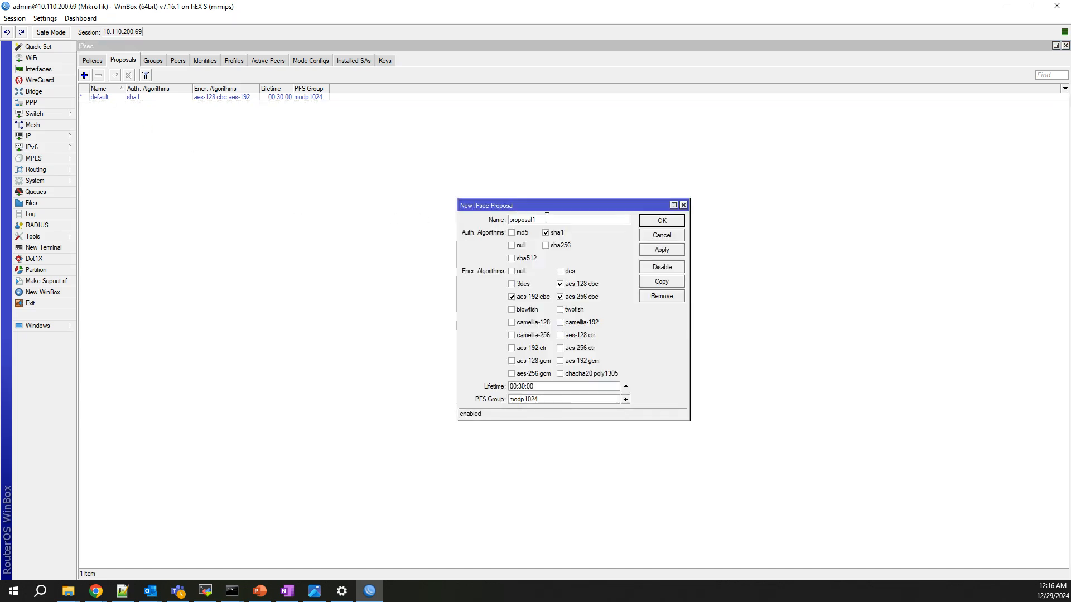
type("-NSE")
left_click(545, 233)
left_click(546, 246)
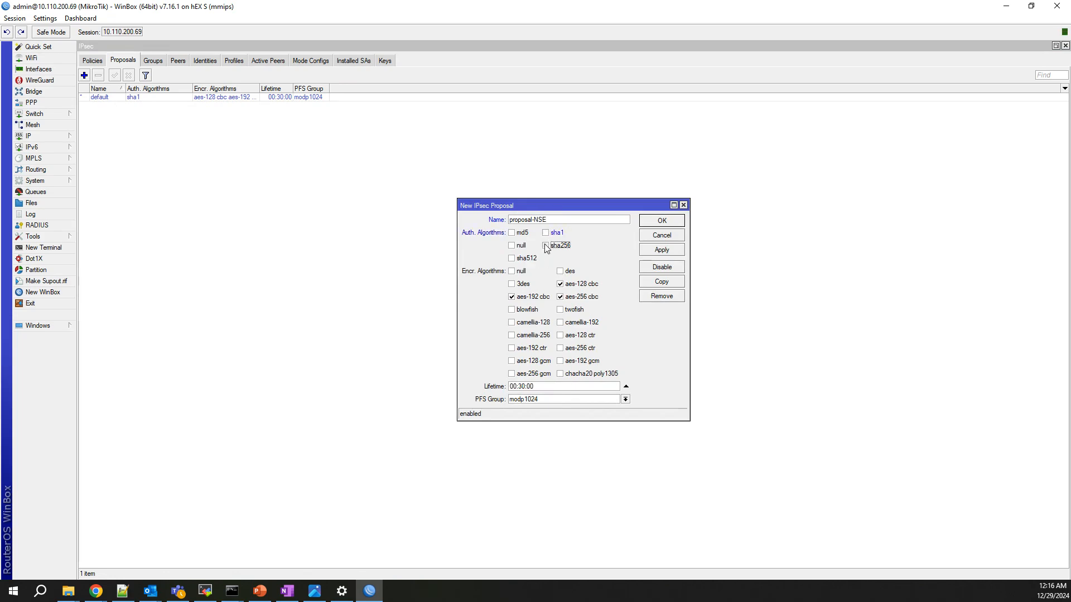
Keep only aes-256 cbc encryption, set PFS group modp3072, and save the proposal.
left_click(512, 297)
left_click(560, 296)
left_click(560, 271)
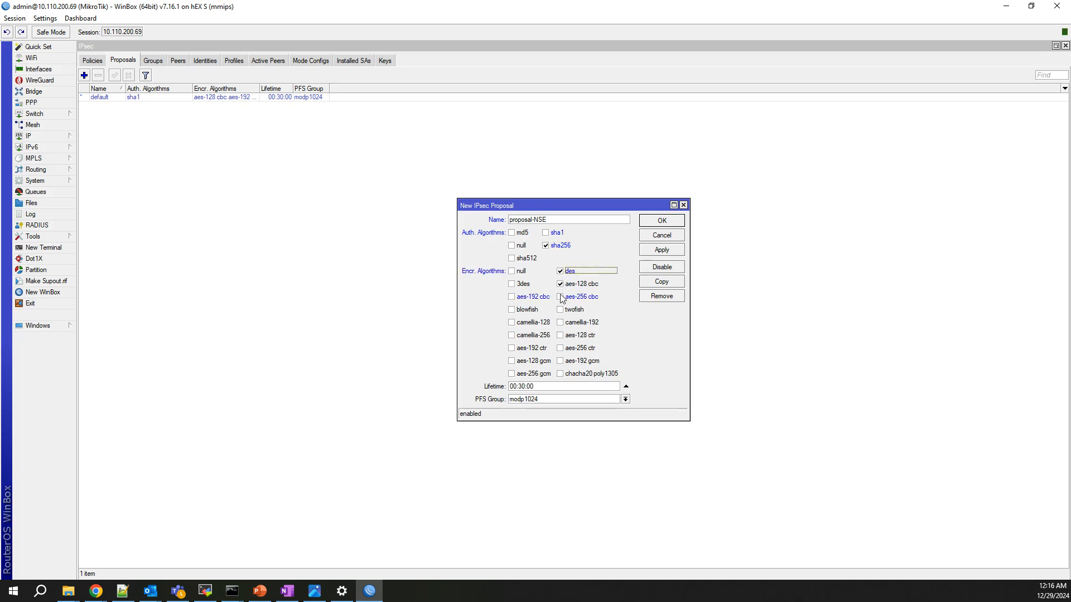
left_click(560, 284)
left_click(560, 270)
left_click(561, 297)
left_click(560, 400)
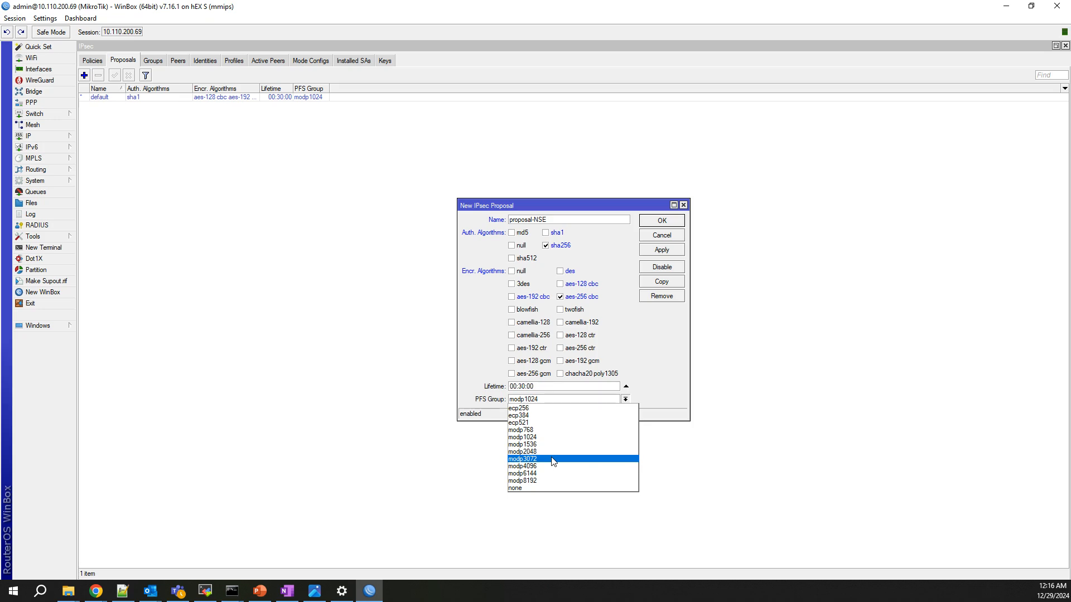
left_click(551, 459)
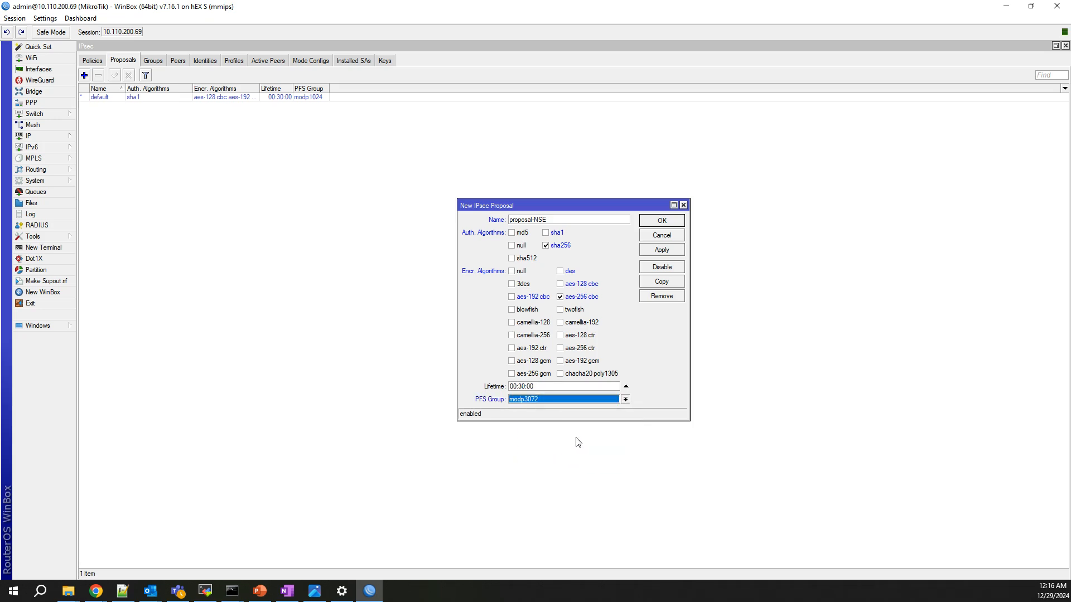
left_click(678, 252)
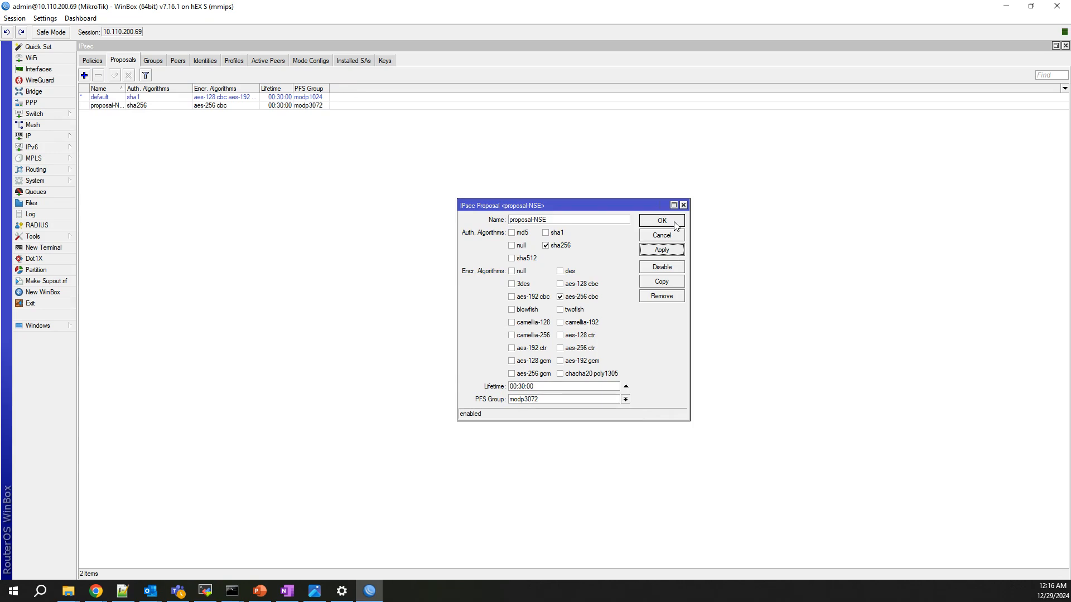
left_click(674, 223)
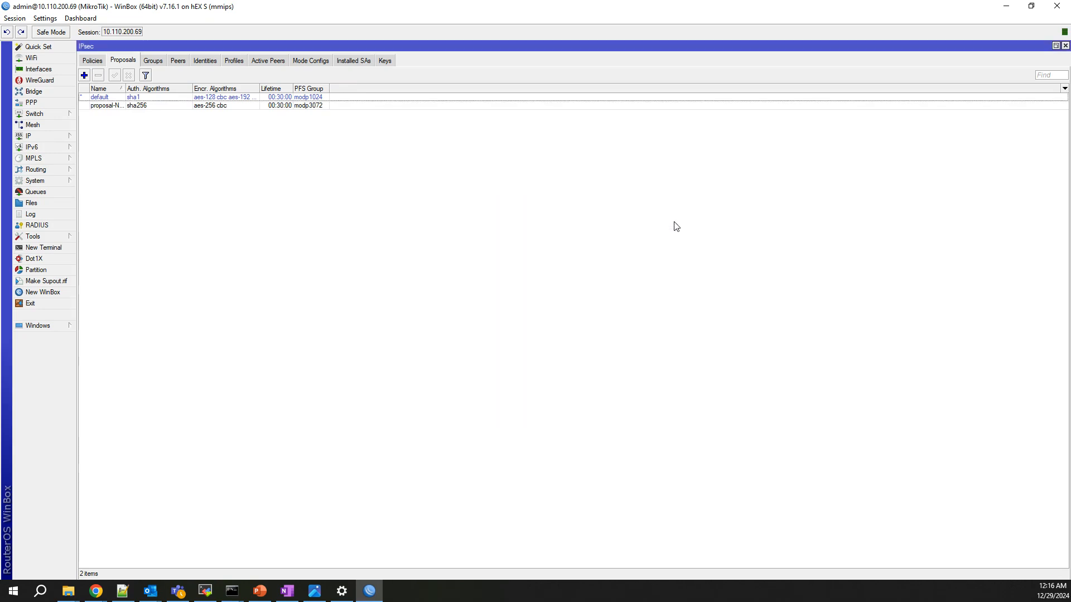
Add and save a tunnel policy with source 192.168.88.0/24 and destination 192.168.10.0/24.
left_click(91, 61)
left_click(84, 76)
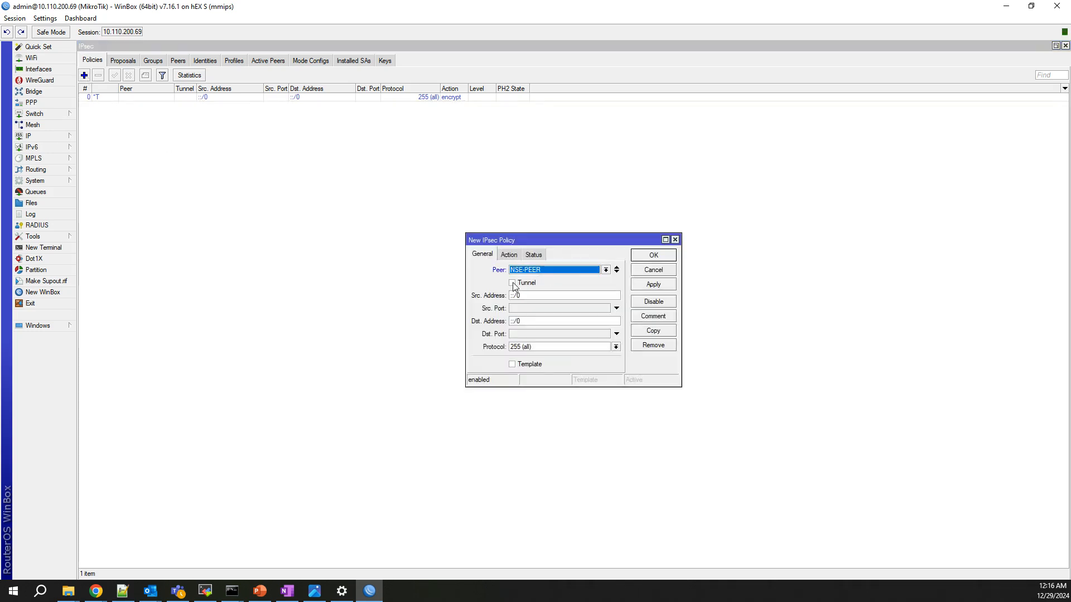
left_click(513, 284)
left_click(531, 297)
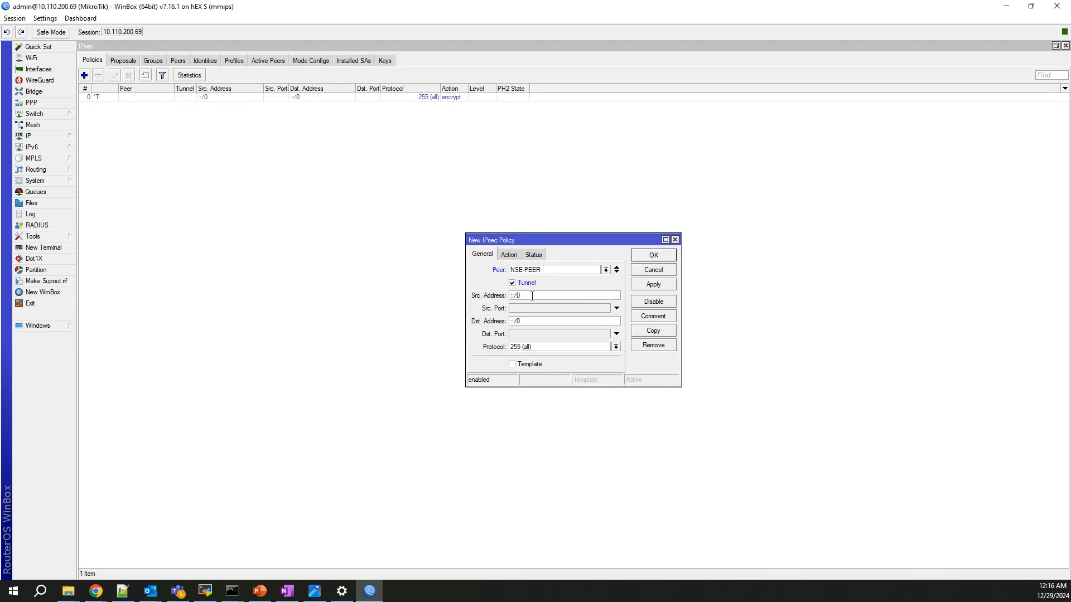
key("BackSpace")
key("BackSpace")
type("192.168.88.0/24")
key("BackSpace")
key("BackSpace")
key("BackSpace")
key("BackSpace")
type("192.168.10.0/24")
left_click(653, 284)
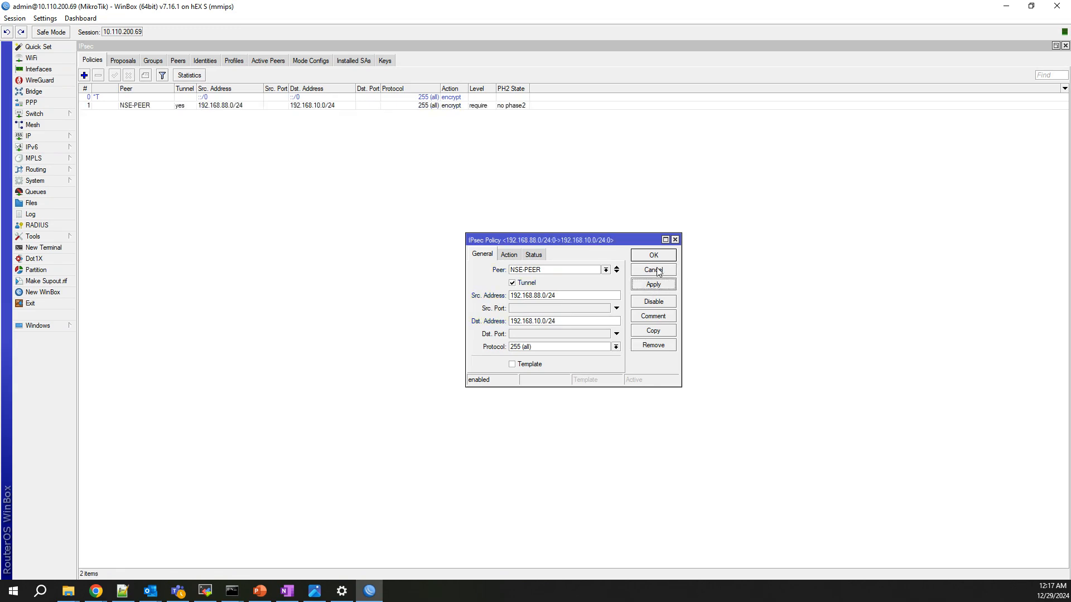
left_click(658, 258)
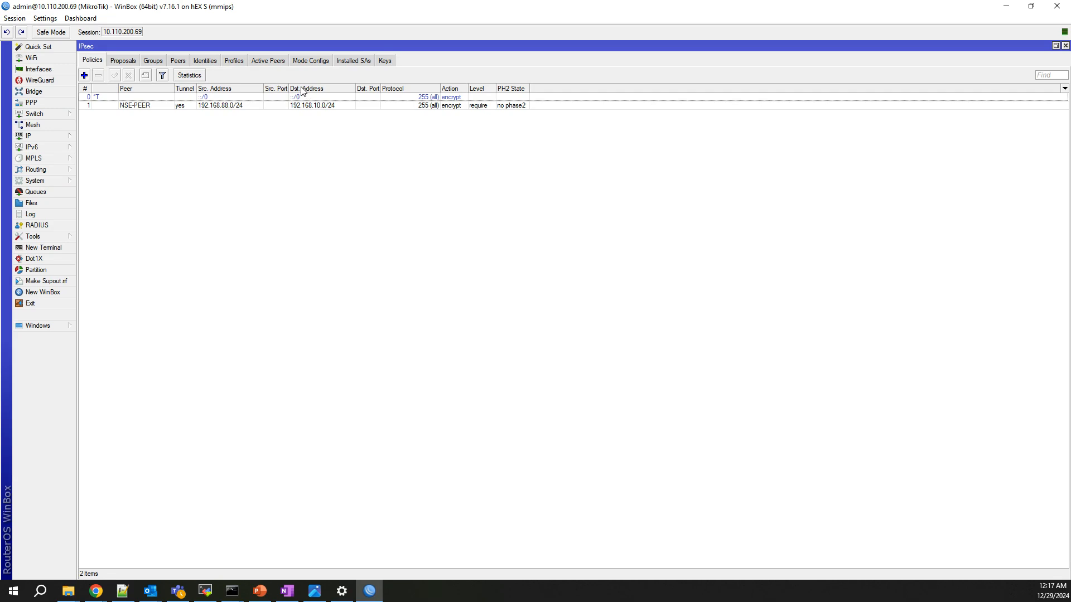
left_click(270, 61)
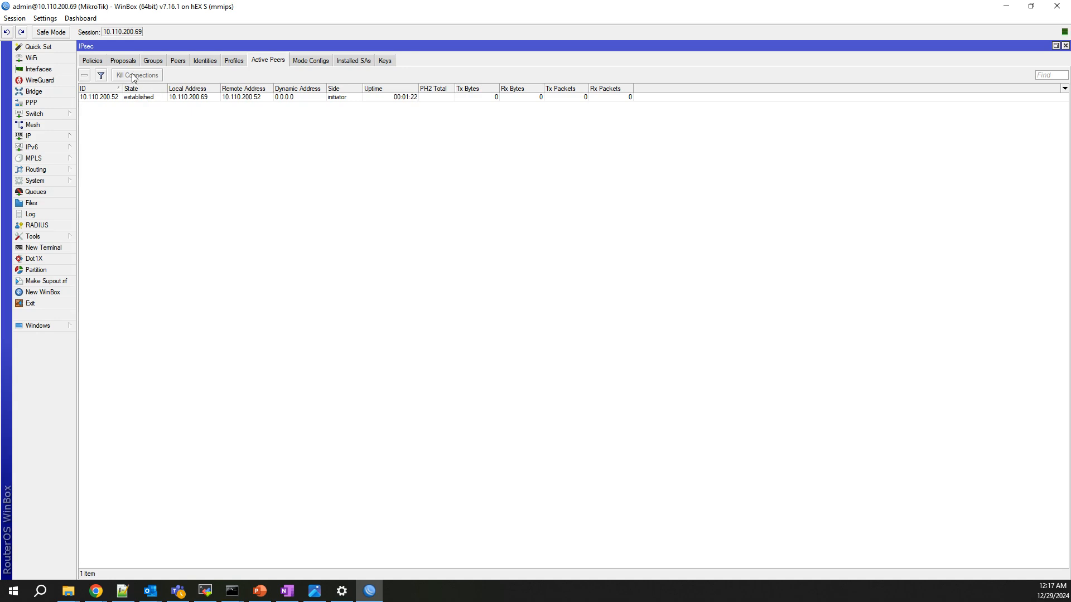
left_click(98, 62)
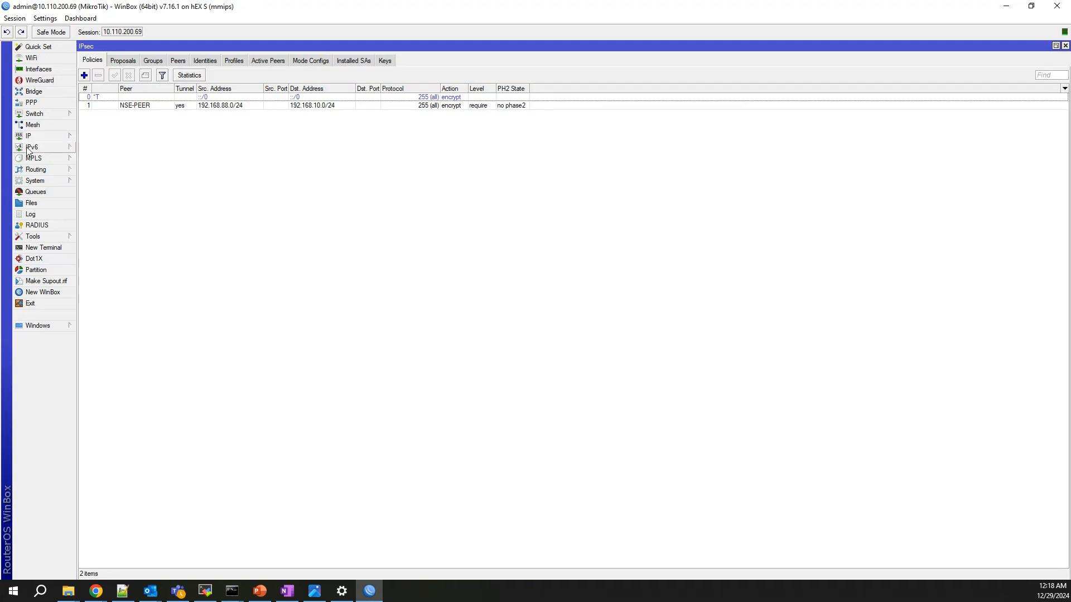
Start a new NAT rule with source 192.168.88.0/24 and destination 192.168.10.0/24.
left_click(45, 139)
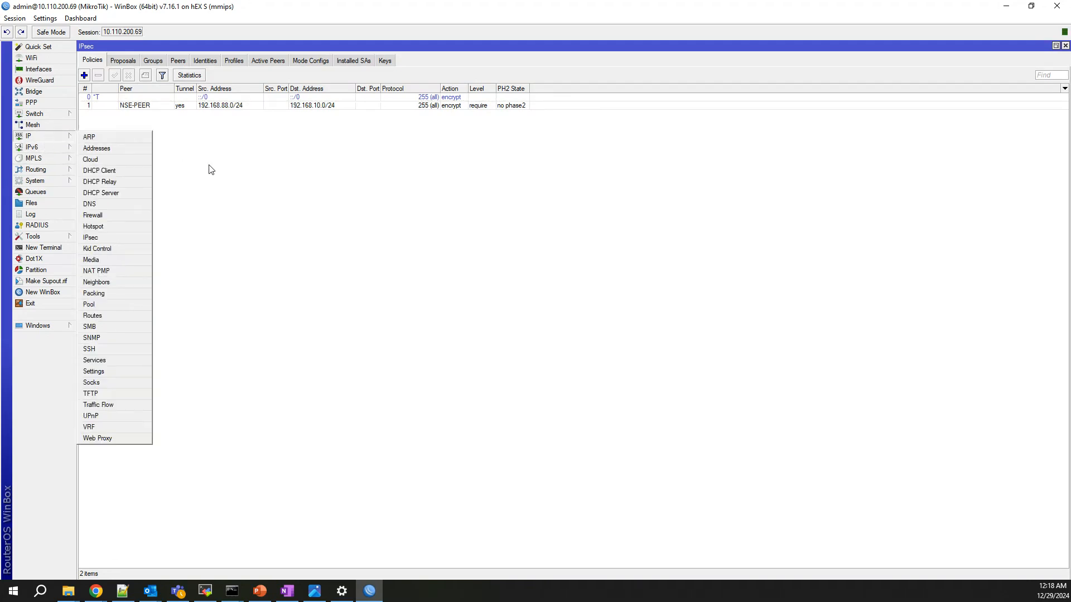
left_click(111, 216)
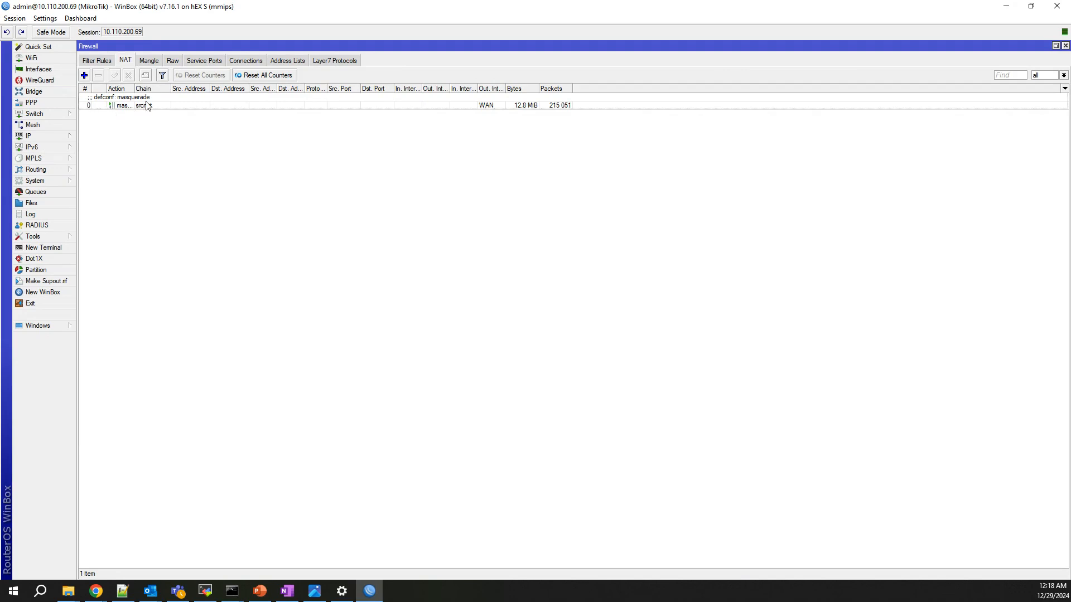
left_click(84, 76)
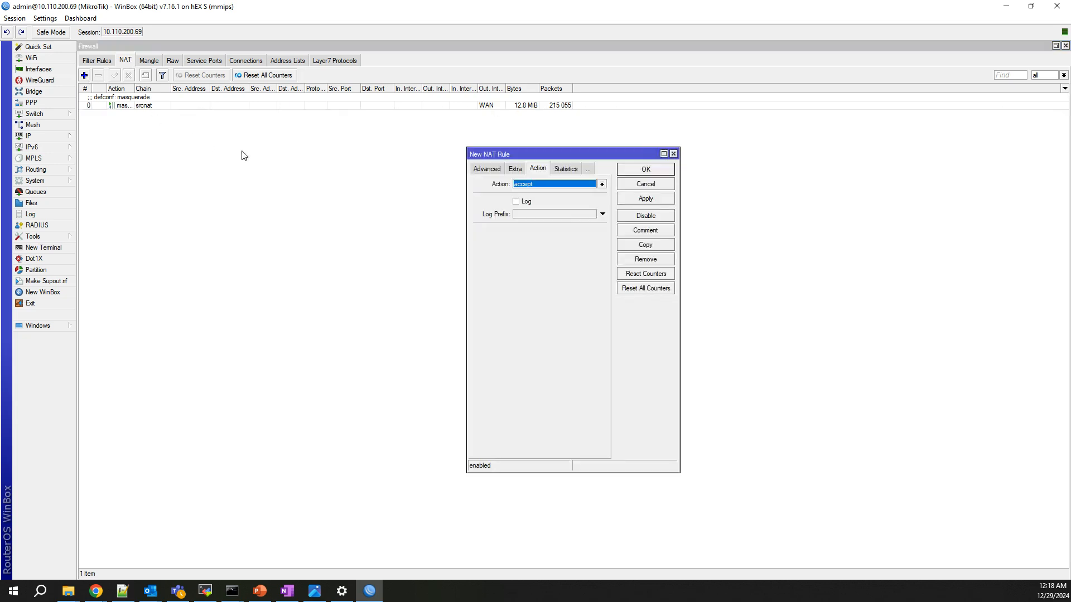
left_click(491, 169)
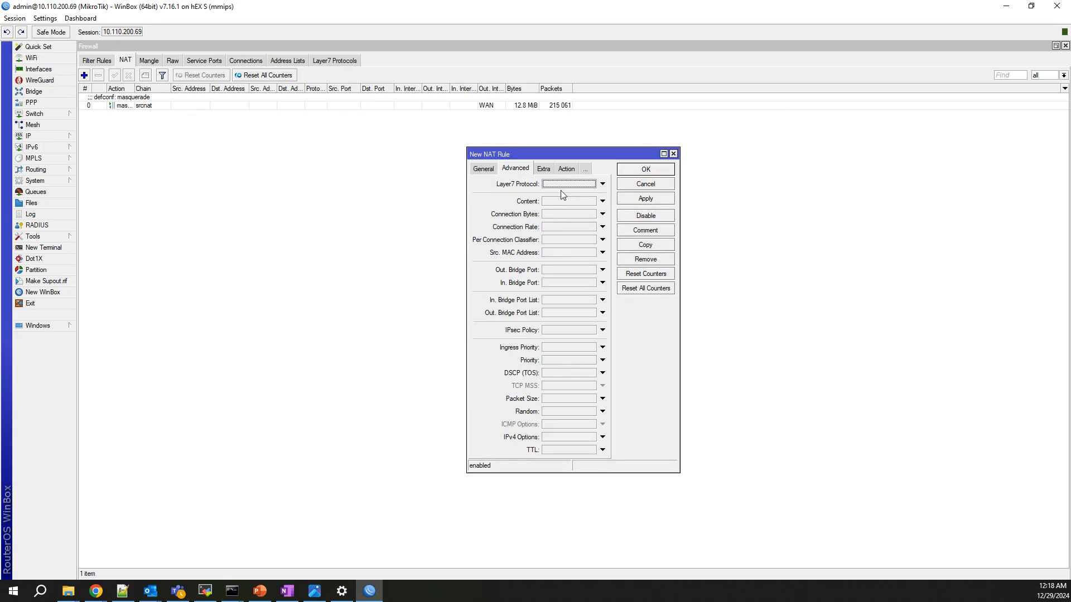
left_click(490, 170)
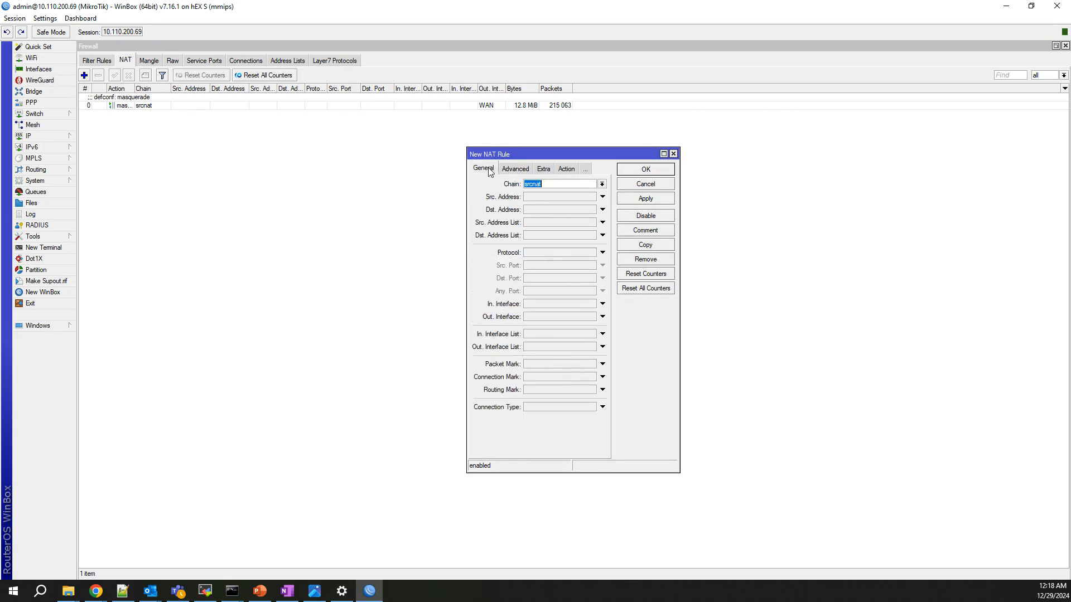
left_click(545, 199)
type("192.168.88.0")
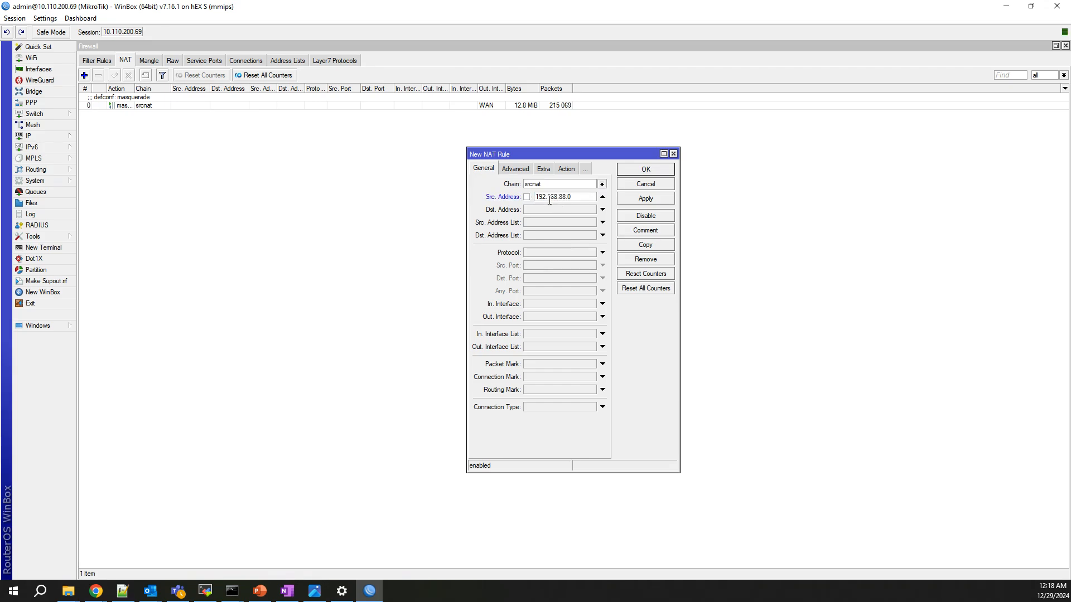
type("/24")
key("Tab")
type("192.168.10.0/24")
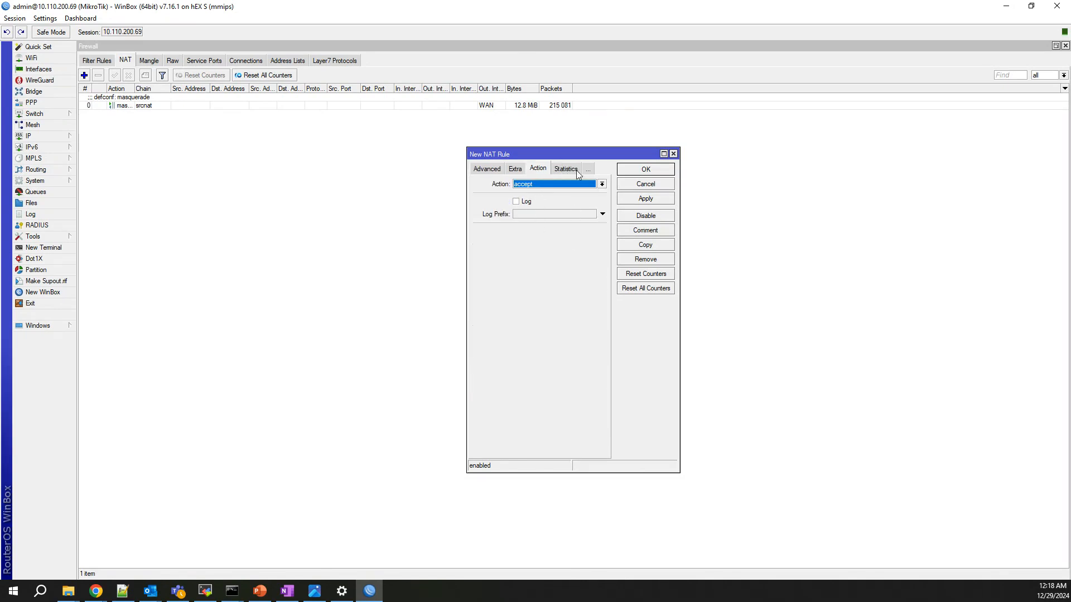
Set the rule's action to accept with logging enabled and save it.
left_click(575, 170)
left_click(536, 169)
left_click(516, 201)
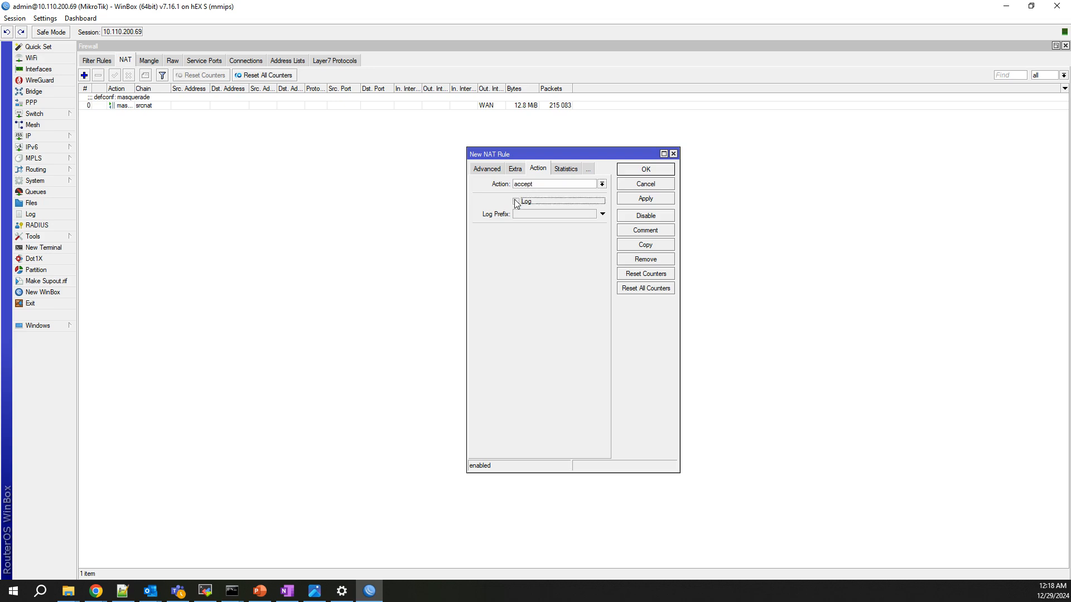
left_click(646, 200)
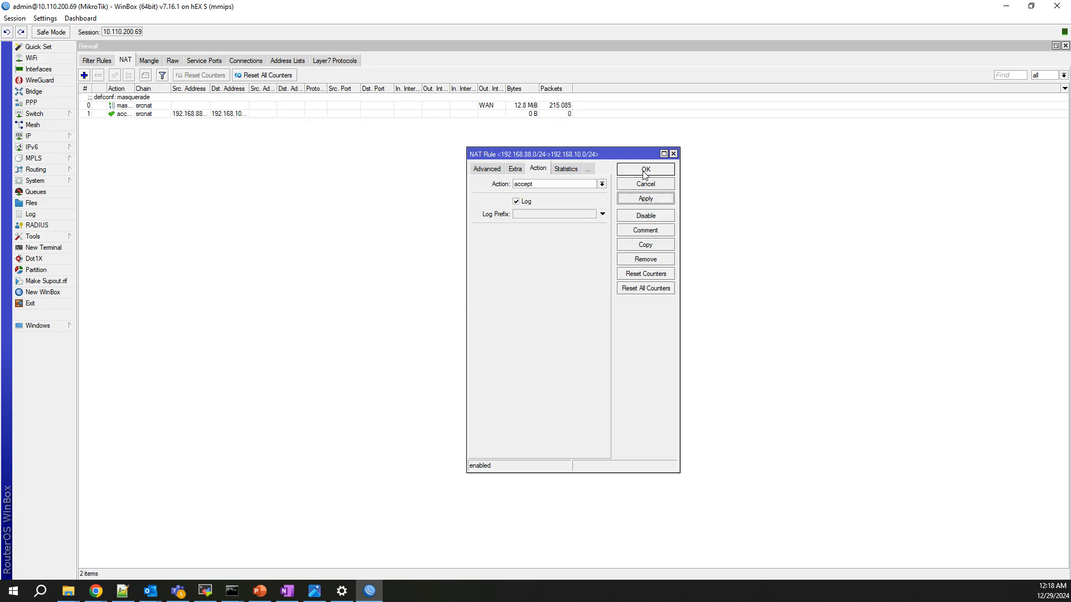
left_click(644, 170)
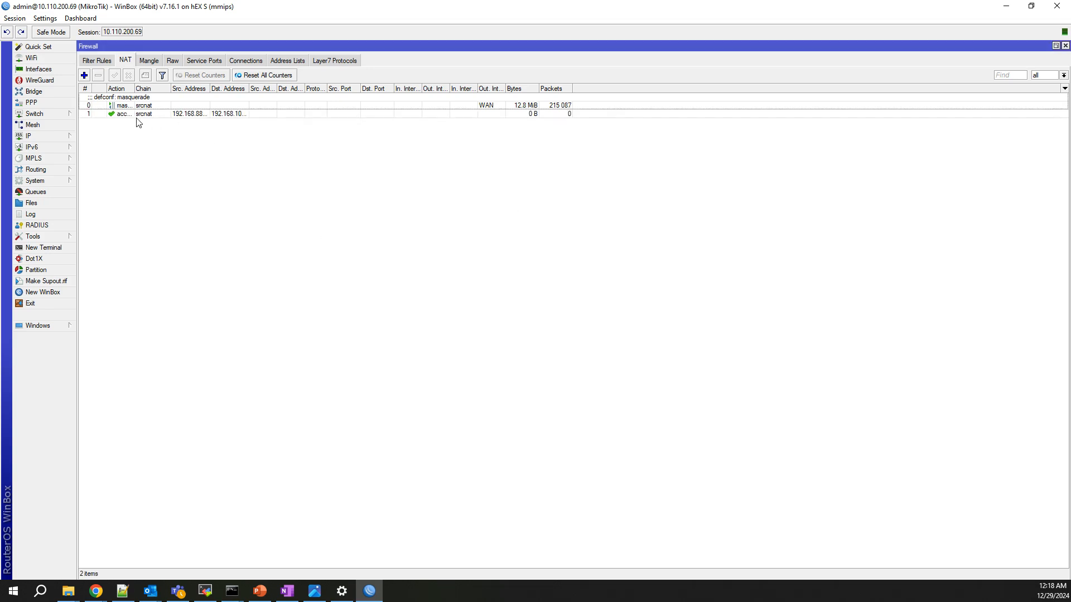
Move the accept rule above the masquerade rule, then go to IP > IPsec.
left_click(113, 114)
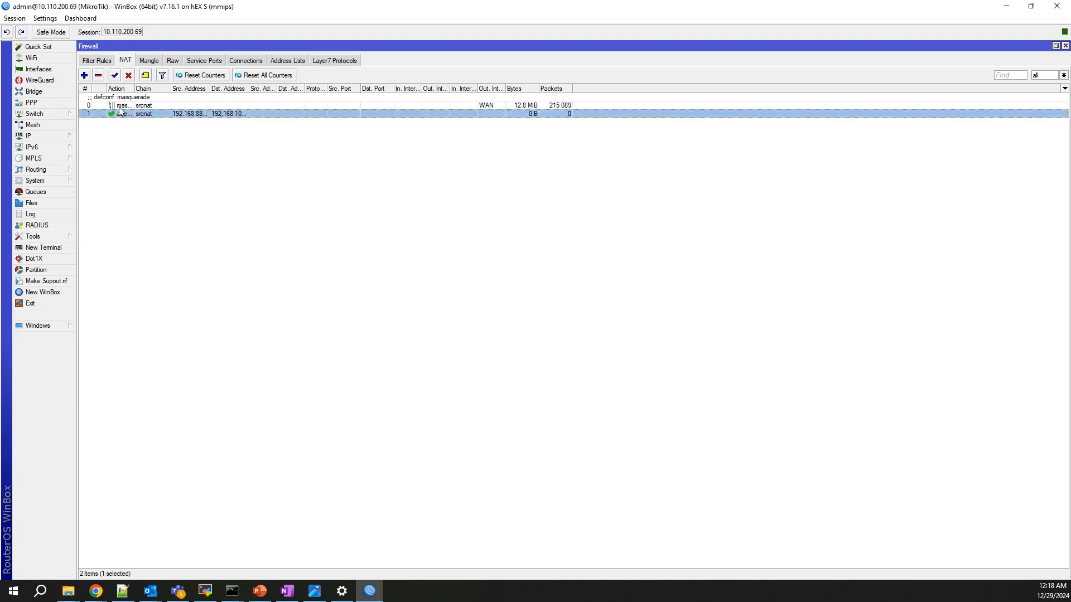
left_click_drag(160, 113, 165, 103)
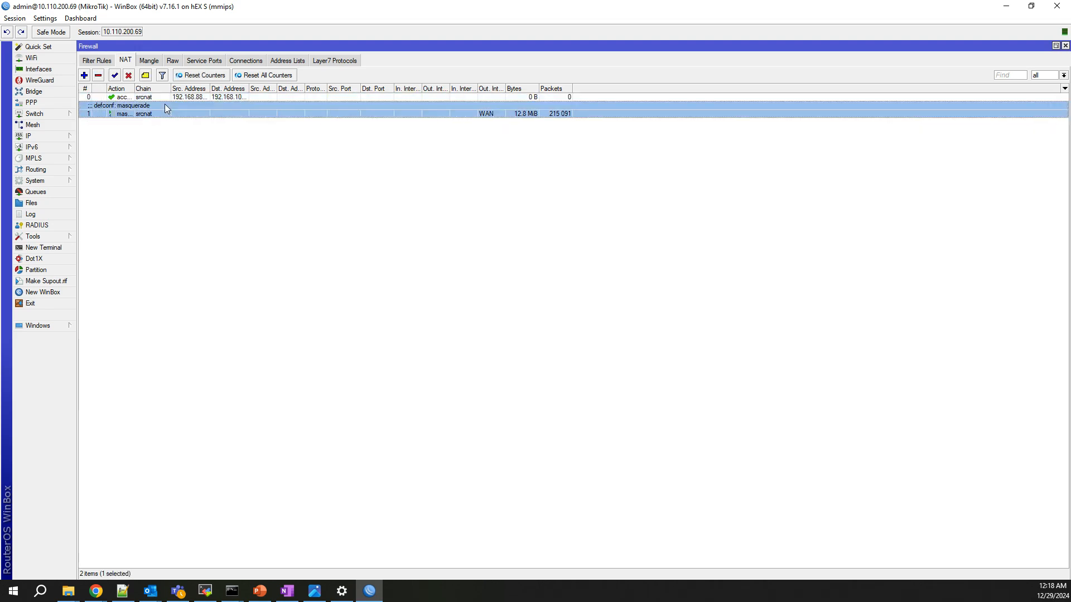
left_click(196, 174)
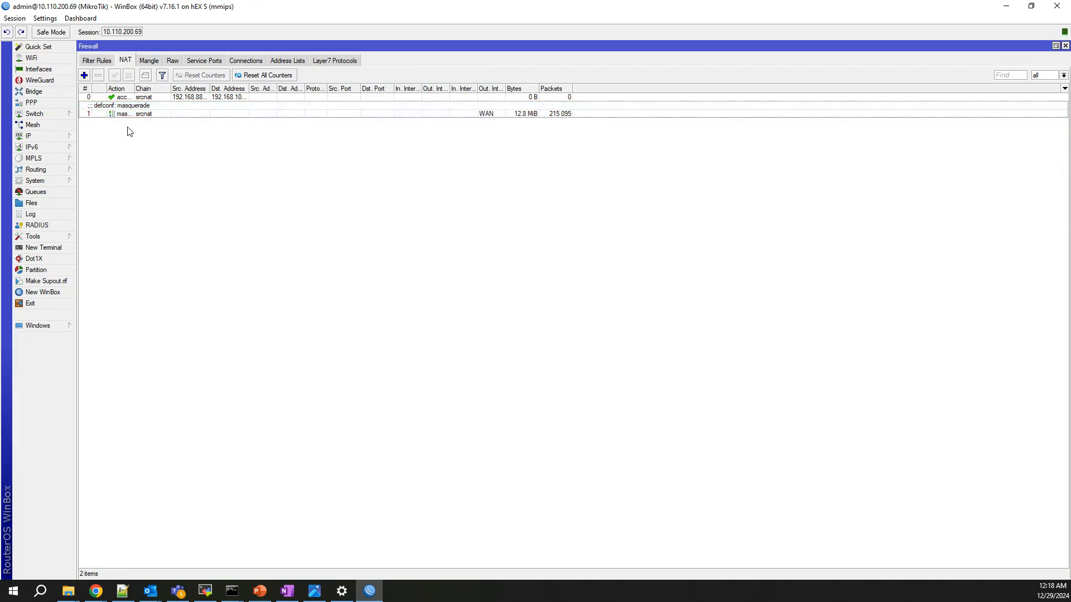
left_click(43, 137)
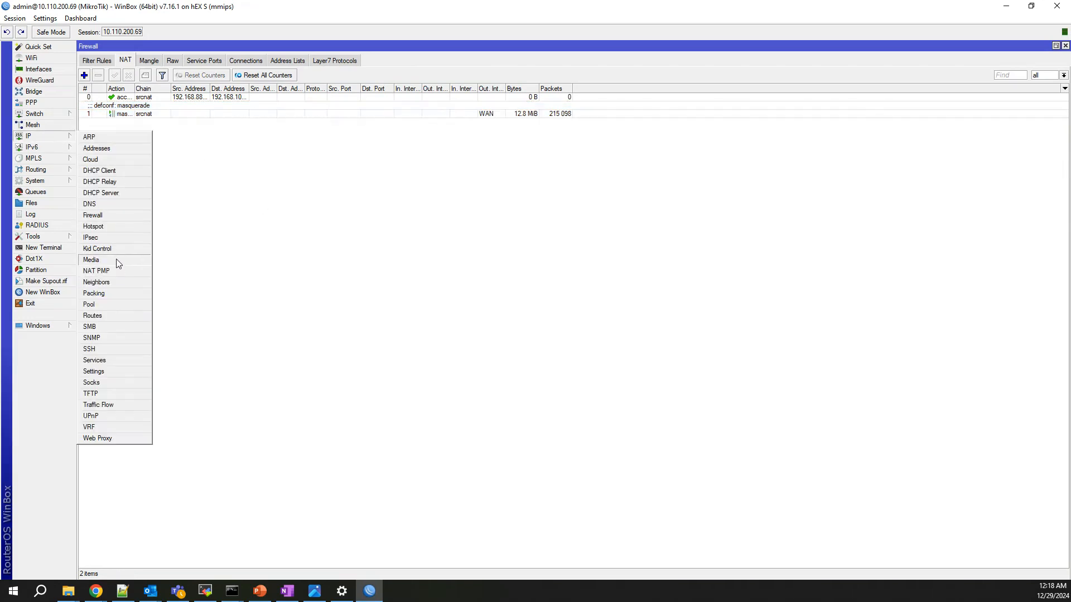
left_click(118, 238)
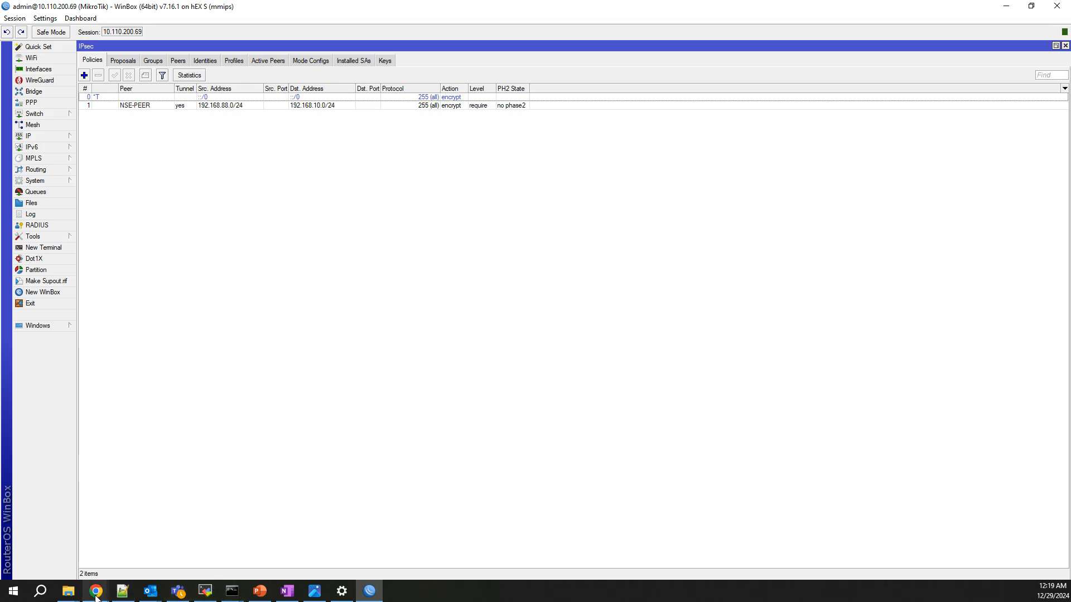
Run 'service show debug logs vpn' in the NSE hub's Remote CLI.
mouse_move(96, 591)
left_click(891, 545)
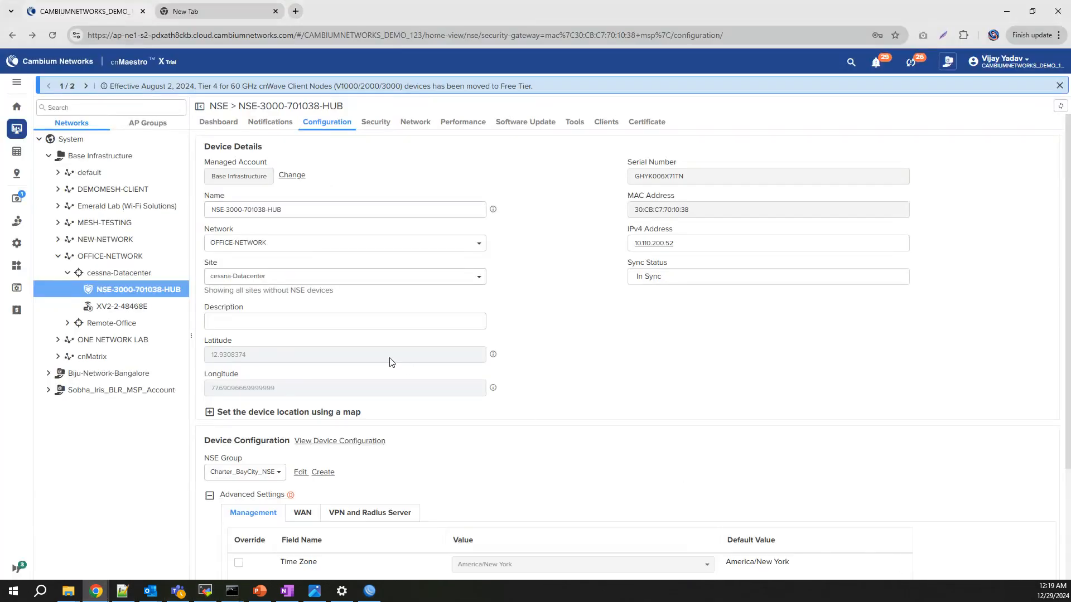
left_click(415, 124)
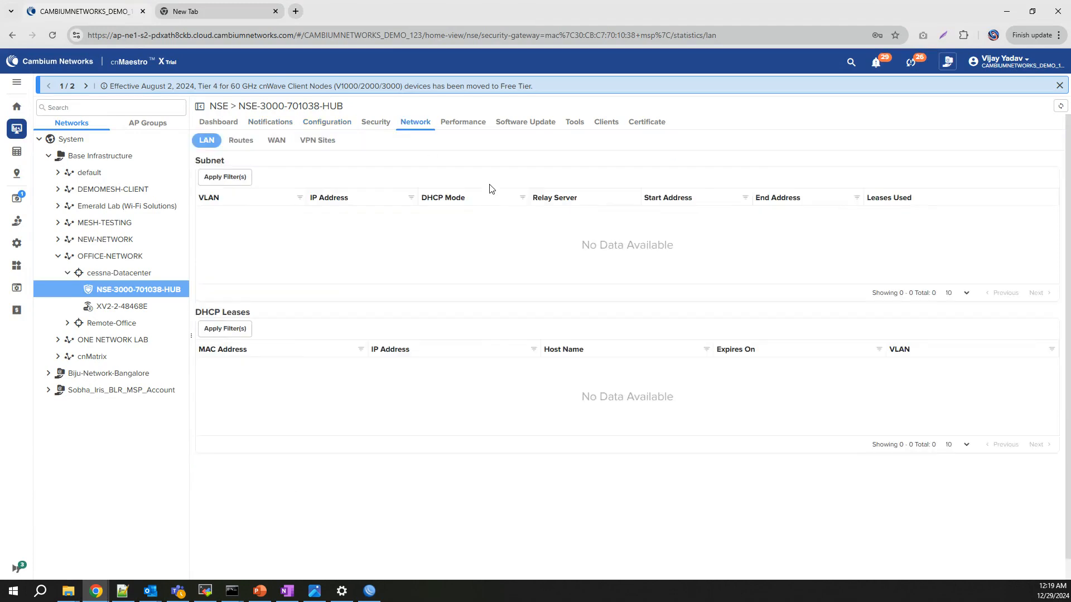
left_click(326, 145)
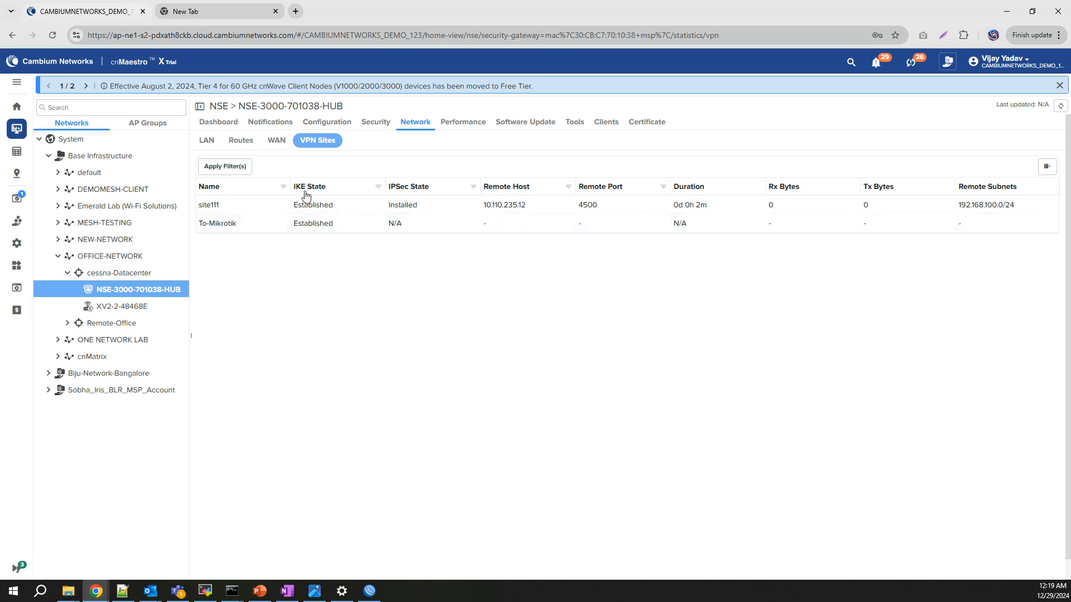
left_click(577, 125)
left_click(299, 141)
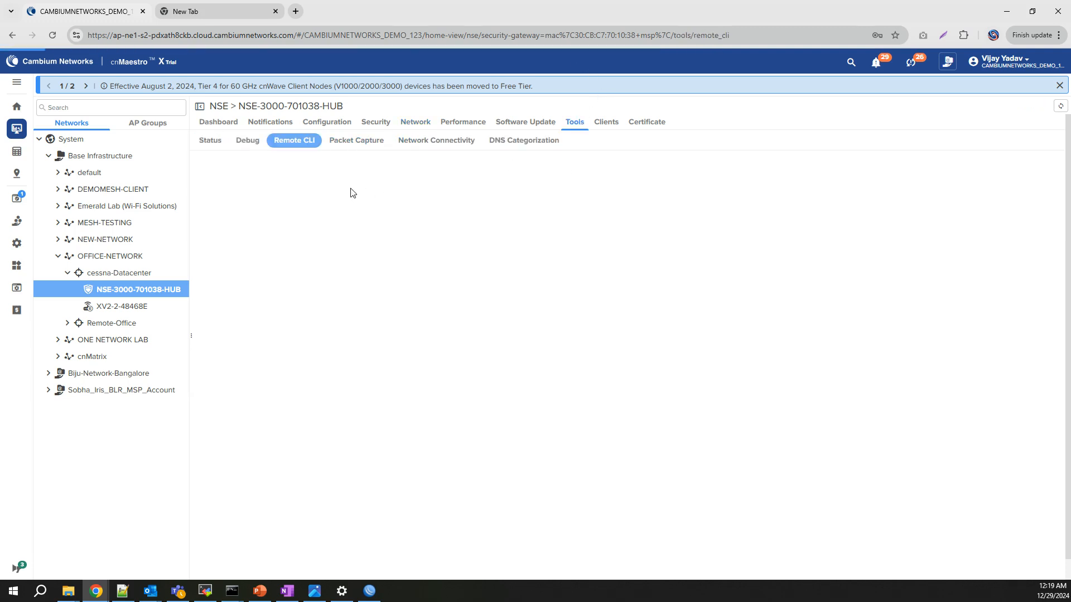
left_click(309, 176)
type("serv")
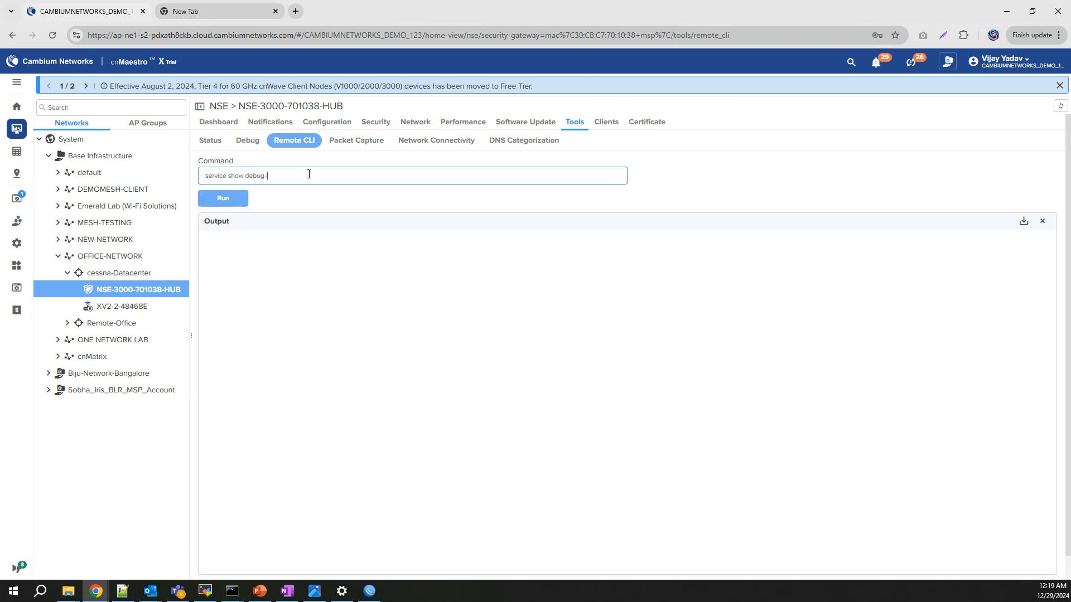
type("ice show debug logs vpn")
key("Return")
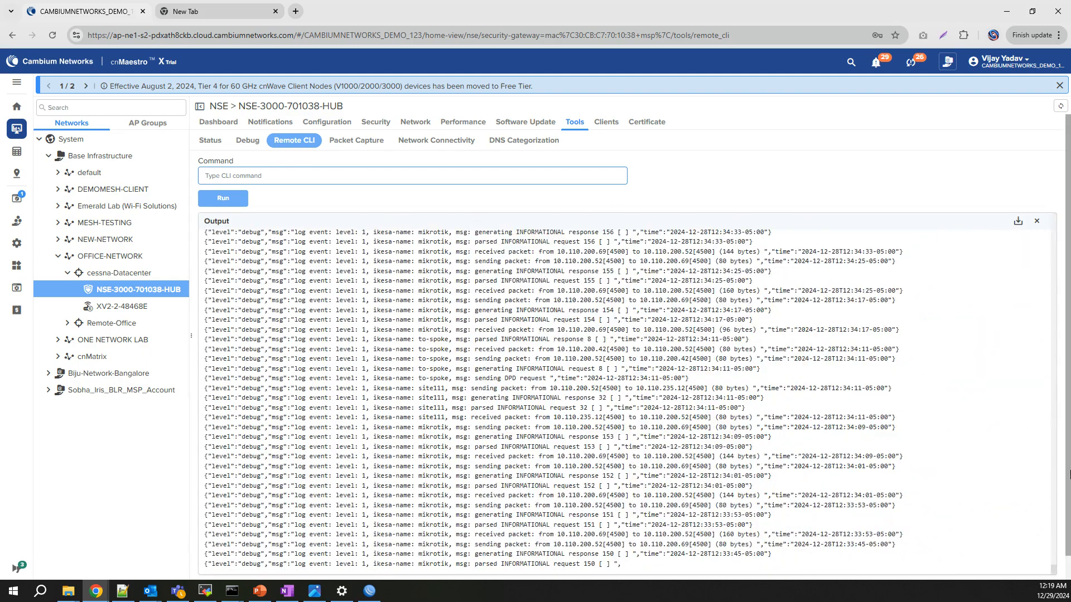
Highlight the CHILD_SA proposal mismatch: configured MODP_3072 versus received MODP_1024 with AES/HMAC_SHA1_96.
scroll(1069, 530, "down", 1)
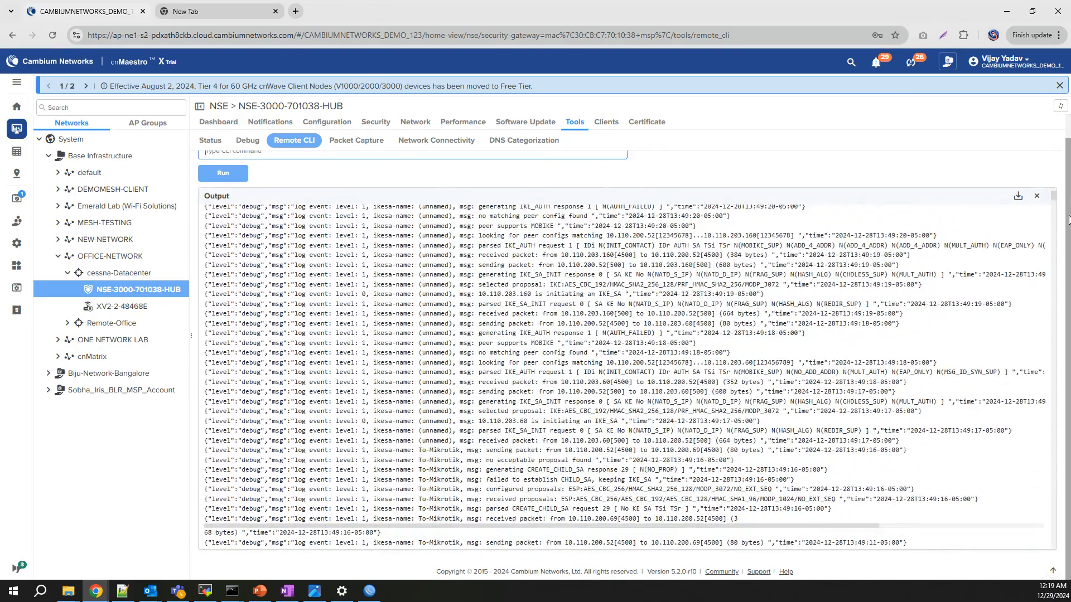
scroll(1068, 225, "up", 1)
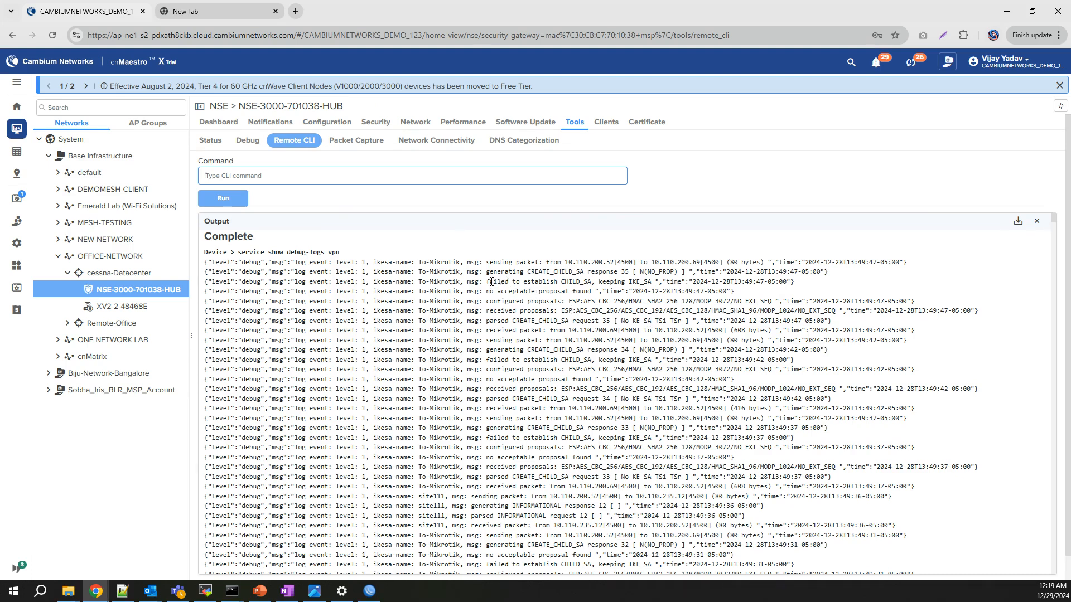
left_click_drag(491, 282, 659, 284)
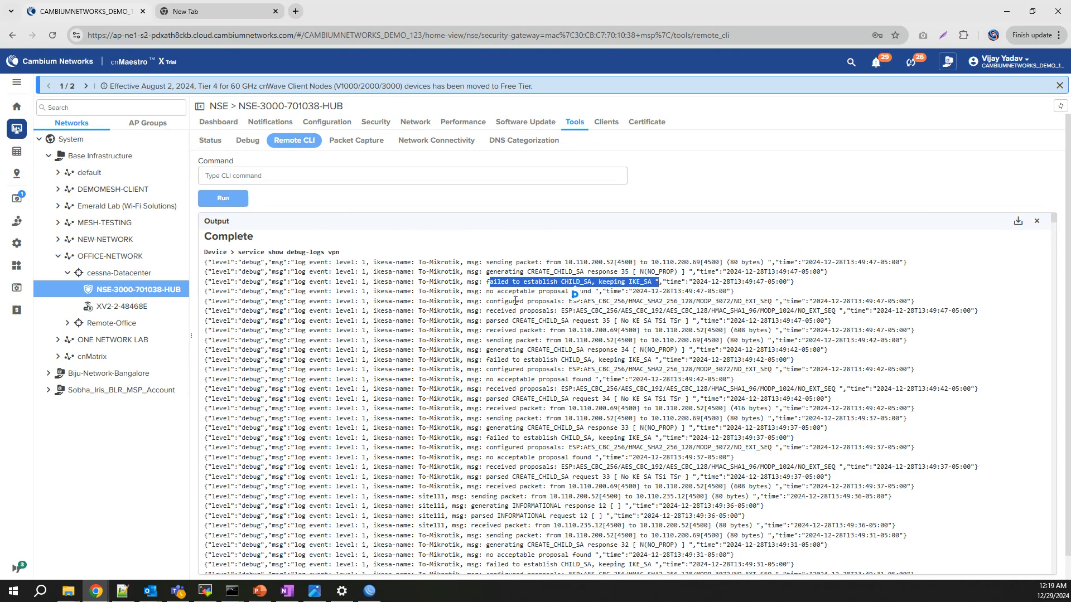
left_click_drag(514, 301, 728, 302)
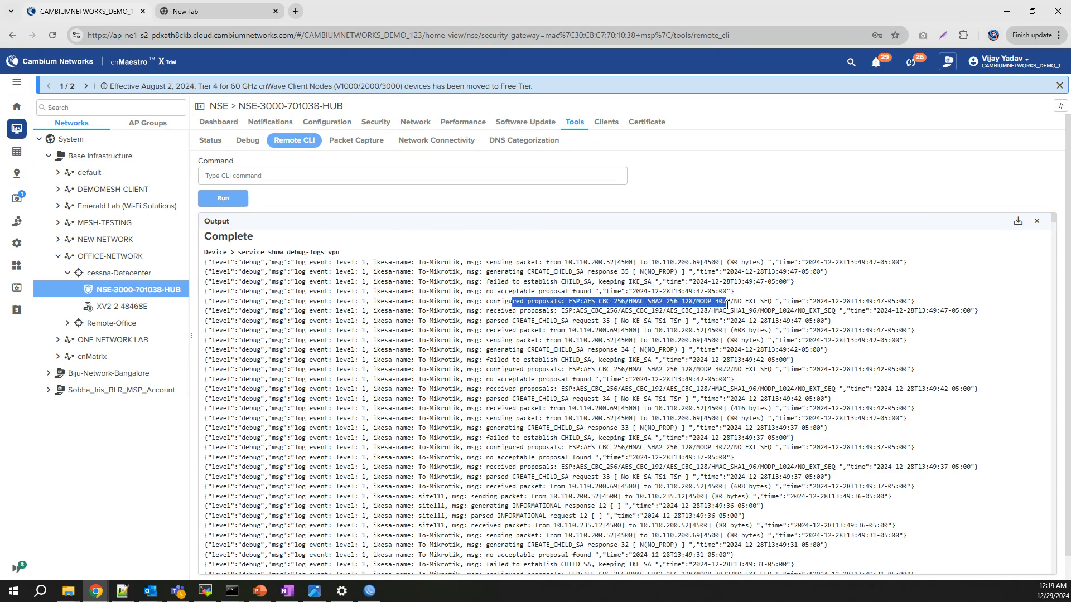
left_click(521, 312)
left_click_drag(550, 312, 820, 313)
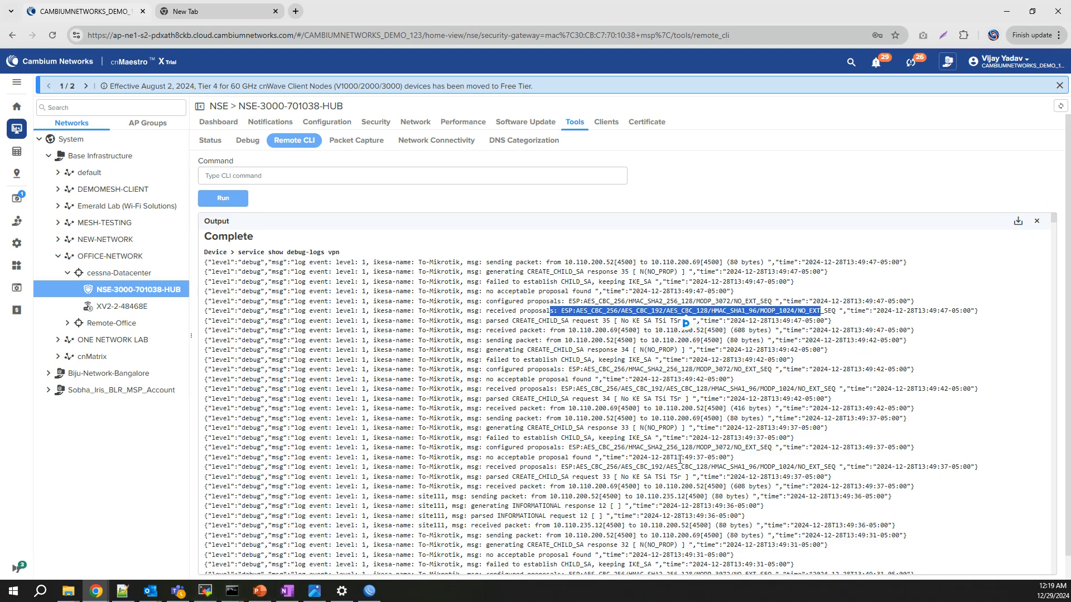
left_click(611, 300)
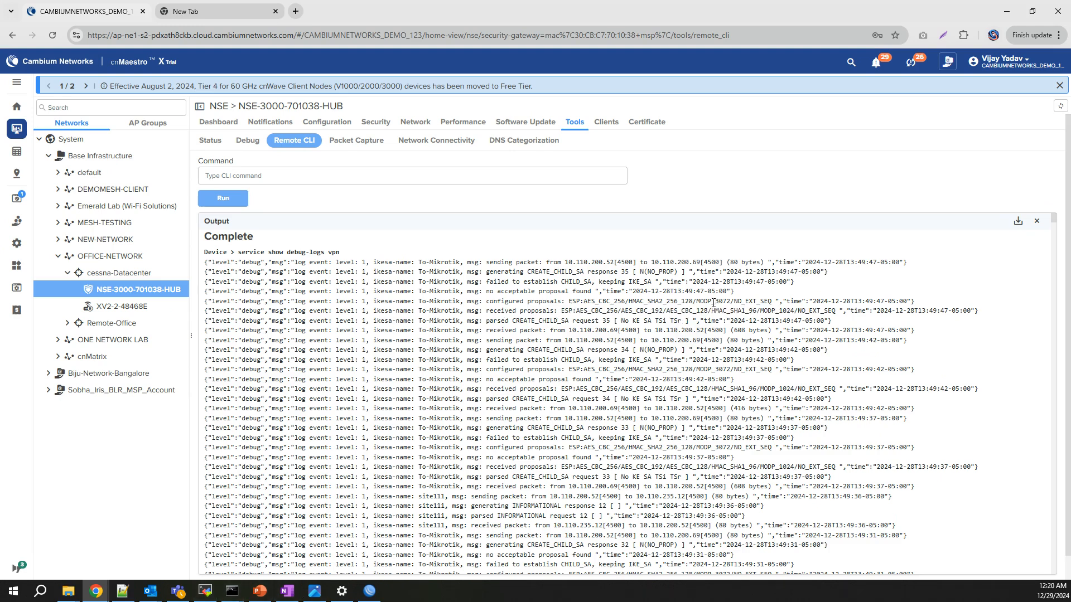
left_click_drag(697, 302, 734, 301)
left_click_drag(757, 311, 801, 313)
left_click_drag(617, 311, 760, 314)
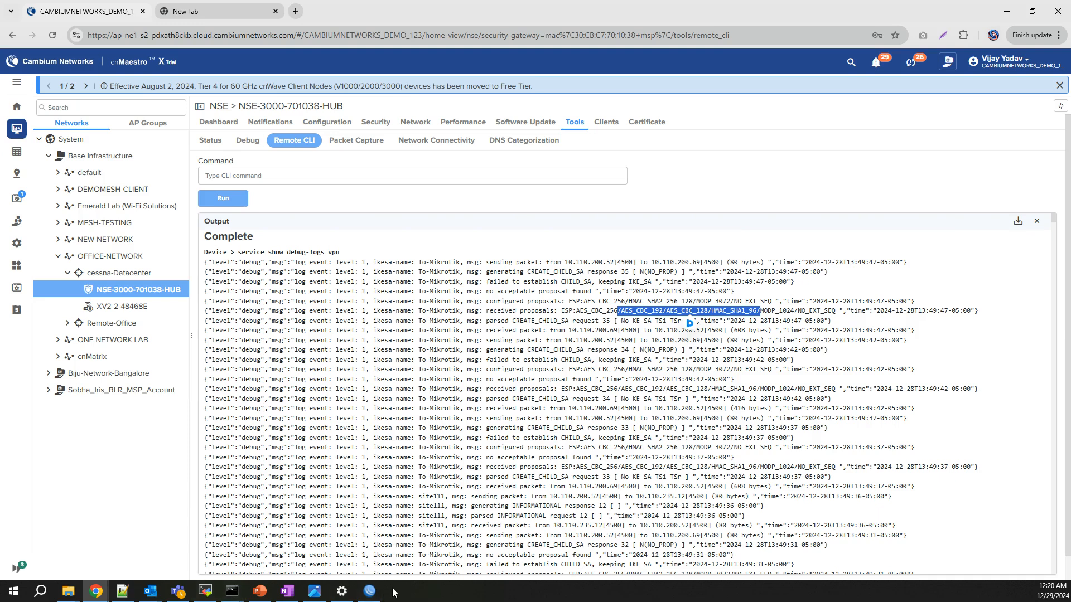
left_click(369, 591)
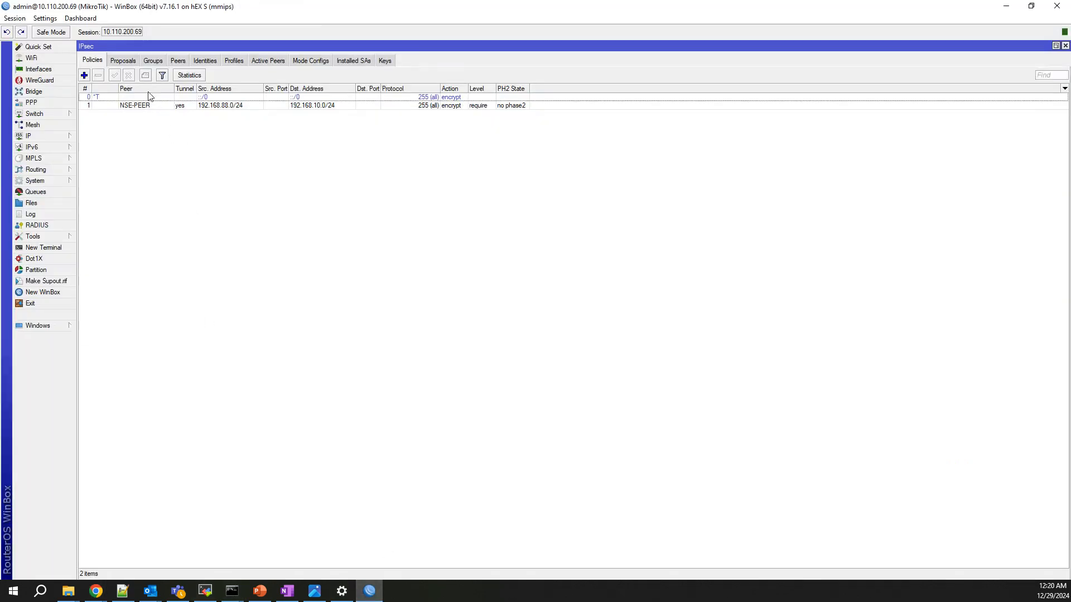
Set the NSE-PEER IPsec policy's proposal to proposal-NSE and save it.
left_click(122, 63)
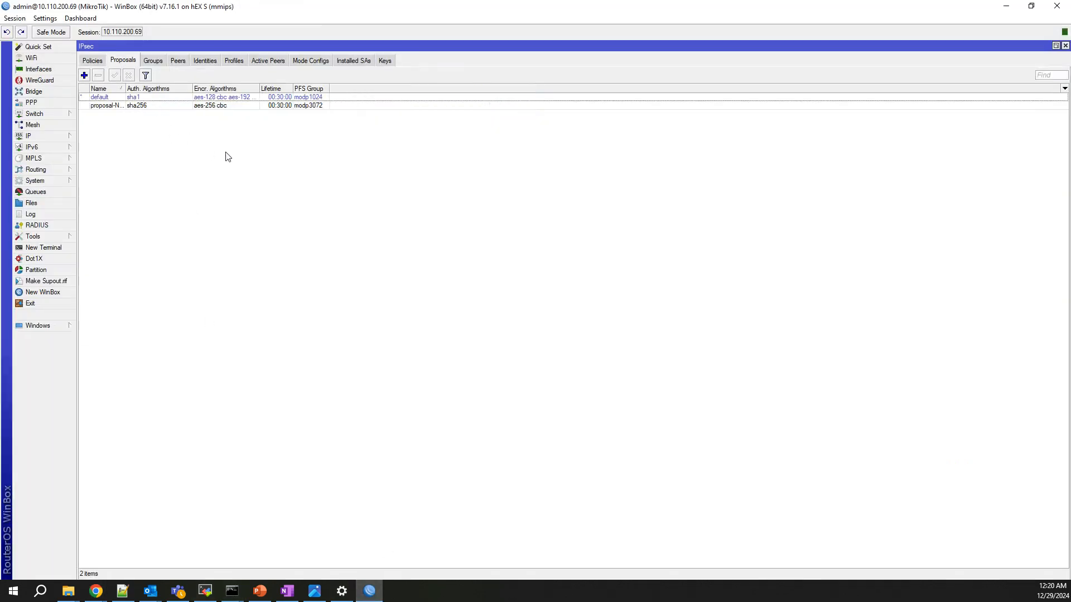
left_click(97, 62)
double_click(152, 105)
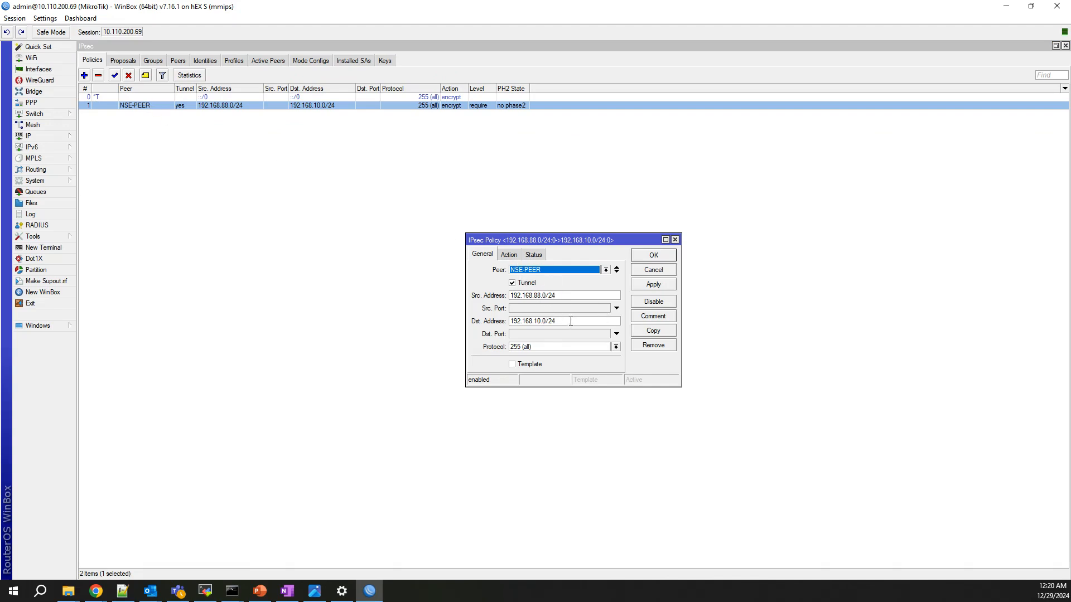
left_click(509, 255)
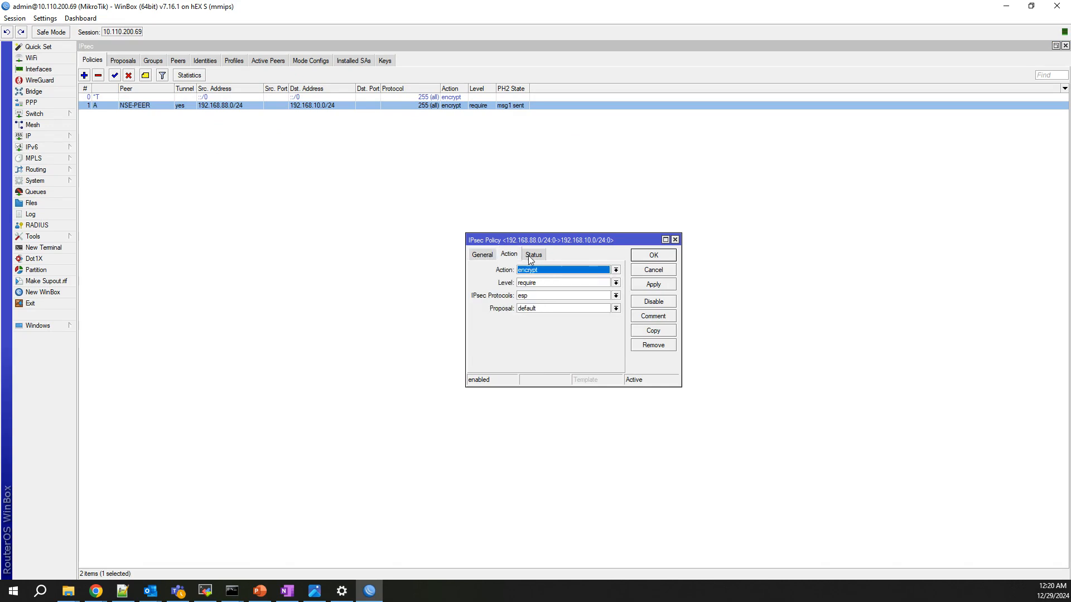
left_click(553, 312)
left_click(553, 324)
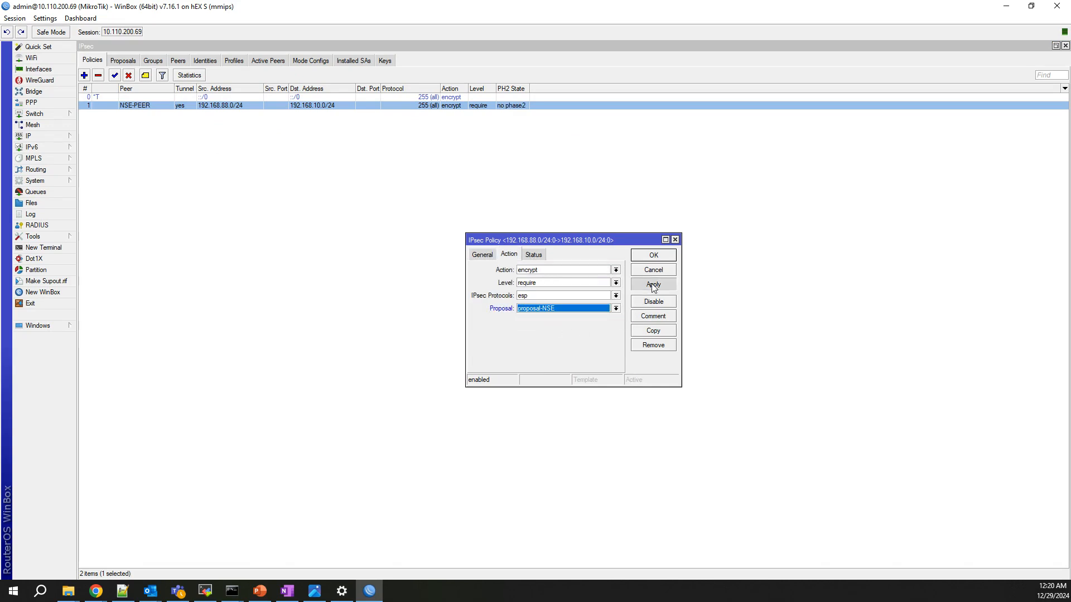
left_click(654, 285)
left_click(647, 257)
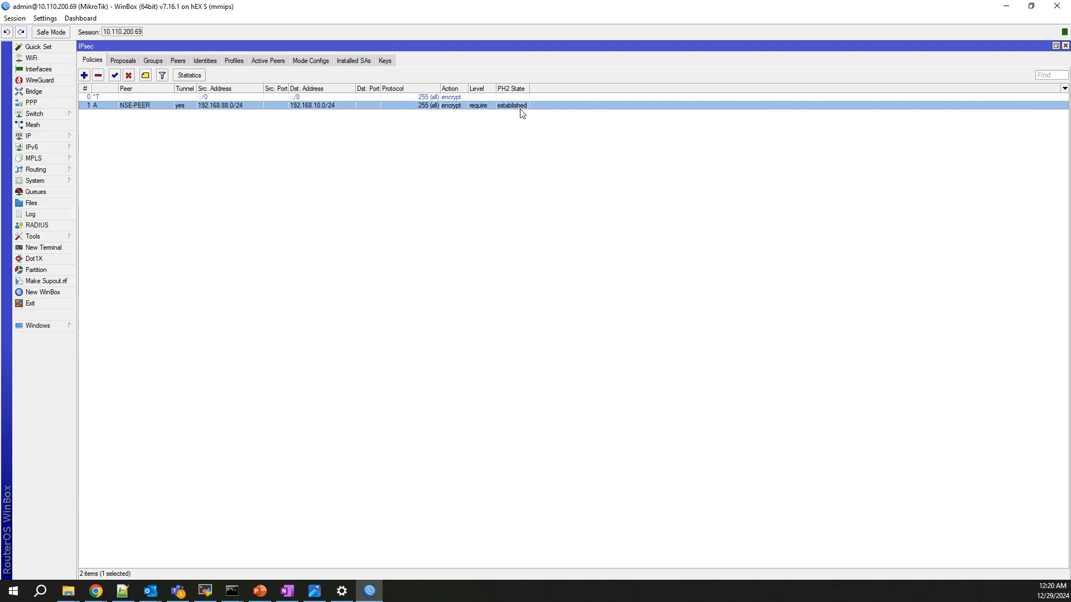
Check the active IPsec peers, then go to IP > Firewall.
left_click(270, 61)
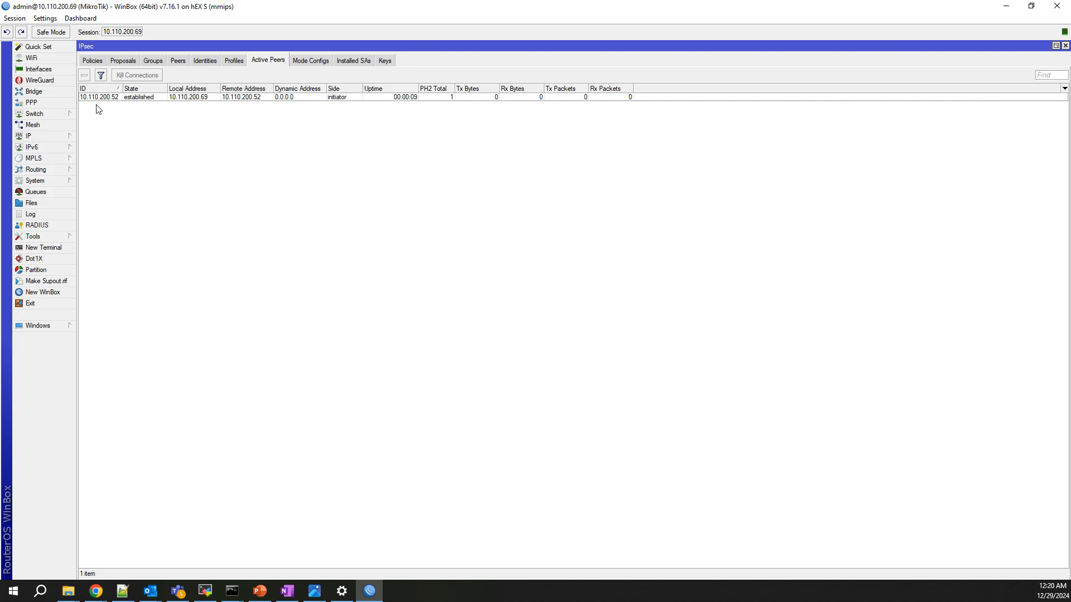
left_click(44, 137)
left_click(103, 215)
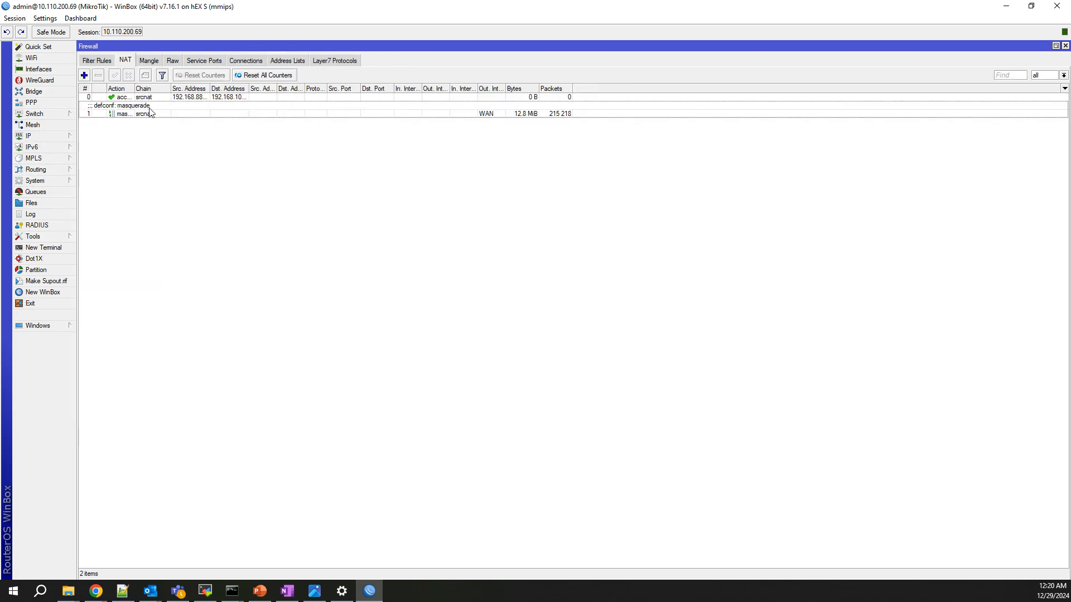
Rerun 'service show debug logs vpn' in the hub's Remote CLI.
left_click(97, 591)
left_click(865, 563)
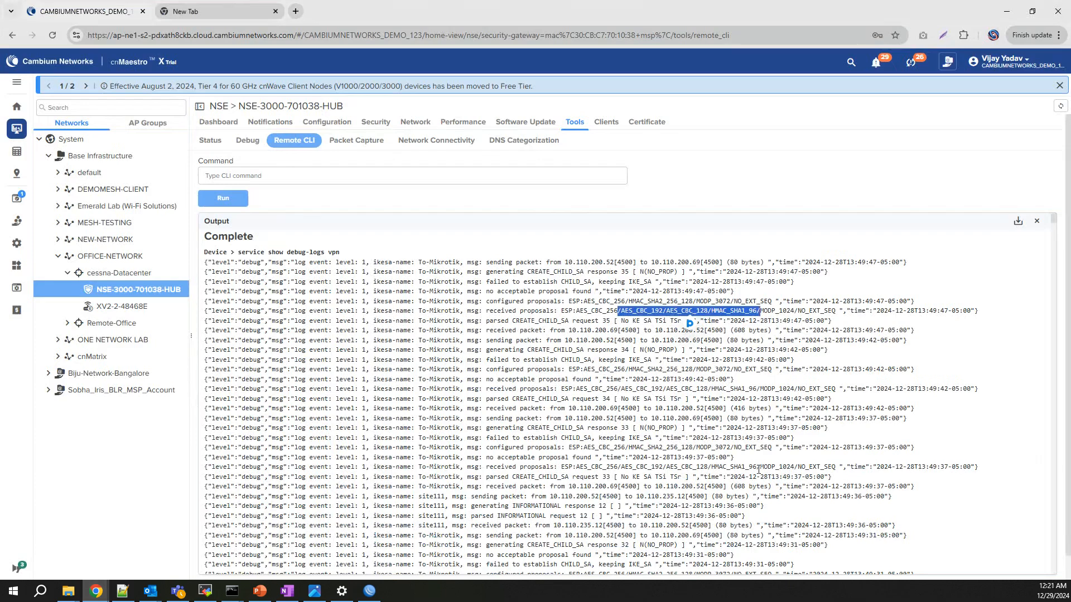
left_click(209, 141)
left_click(286, 140)
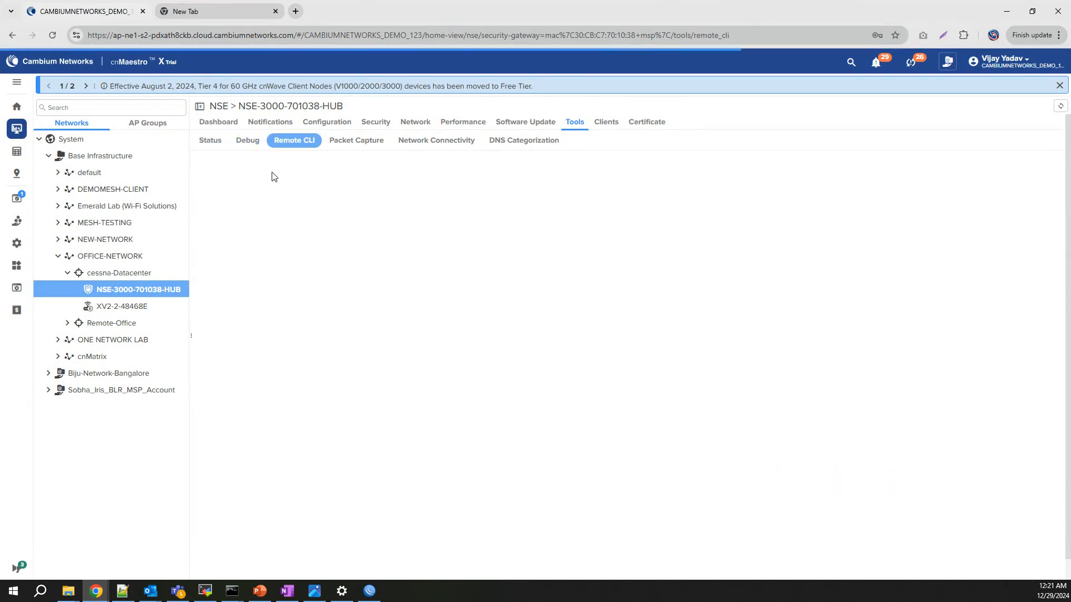
left_click(273, 175)
type("ser")
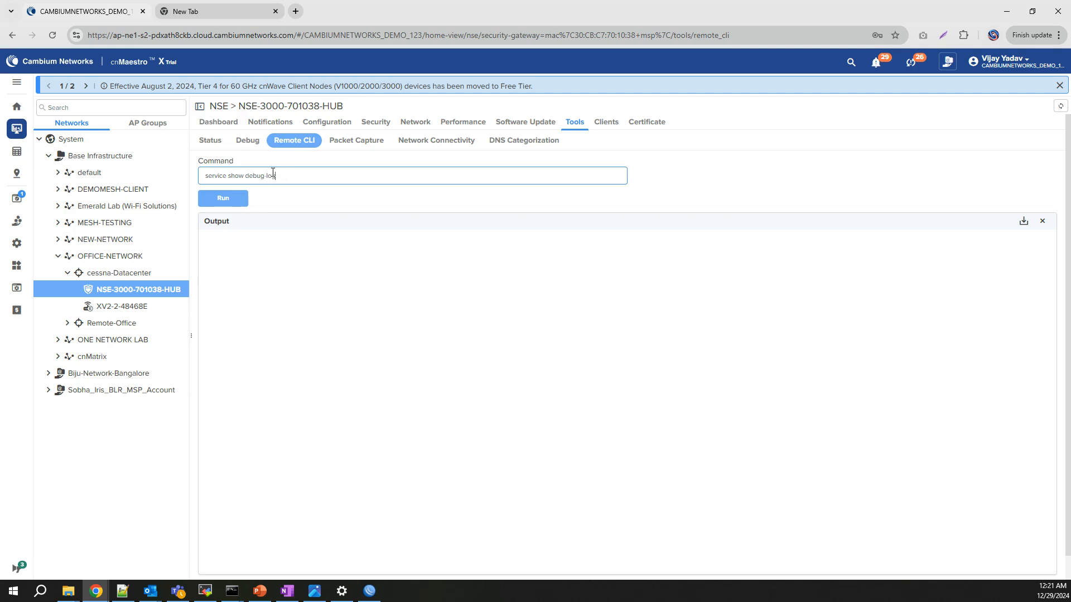
type("vice show debug logs vpn")
key("Return")
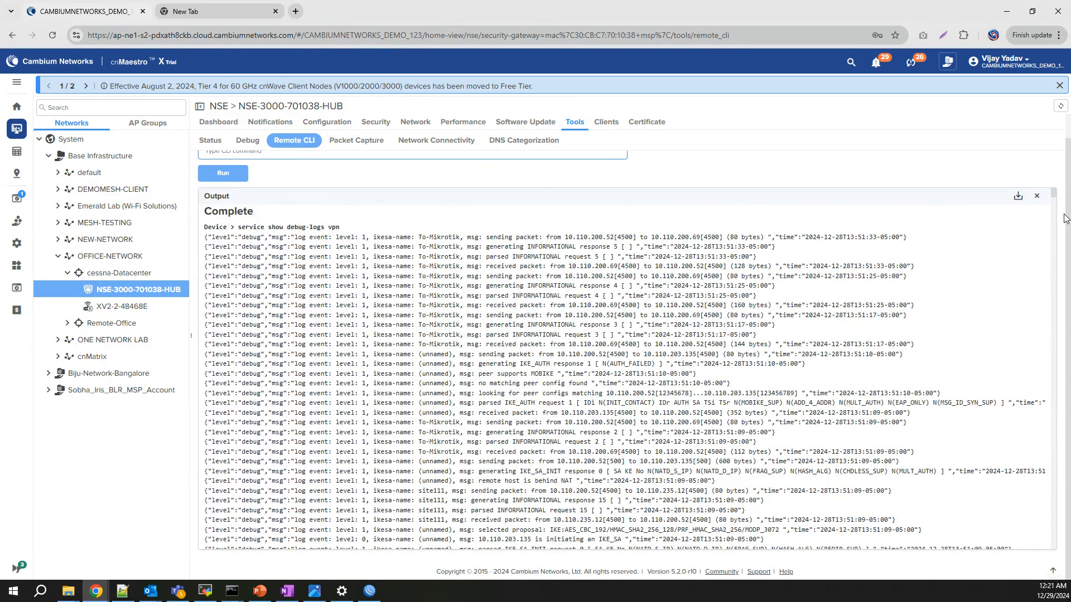
Highlight the To-Mikrotik CHILD_SA established line, then open Network > VPN Sites.
scroll(1065, 218, "up", 1)
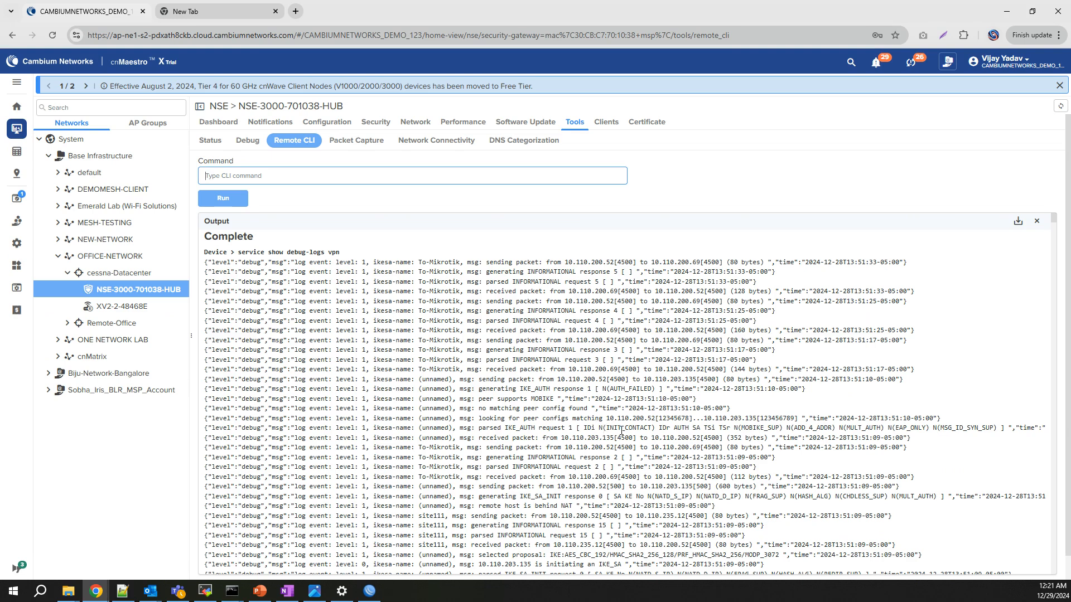
scroll(496, 387, "down", 2)
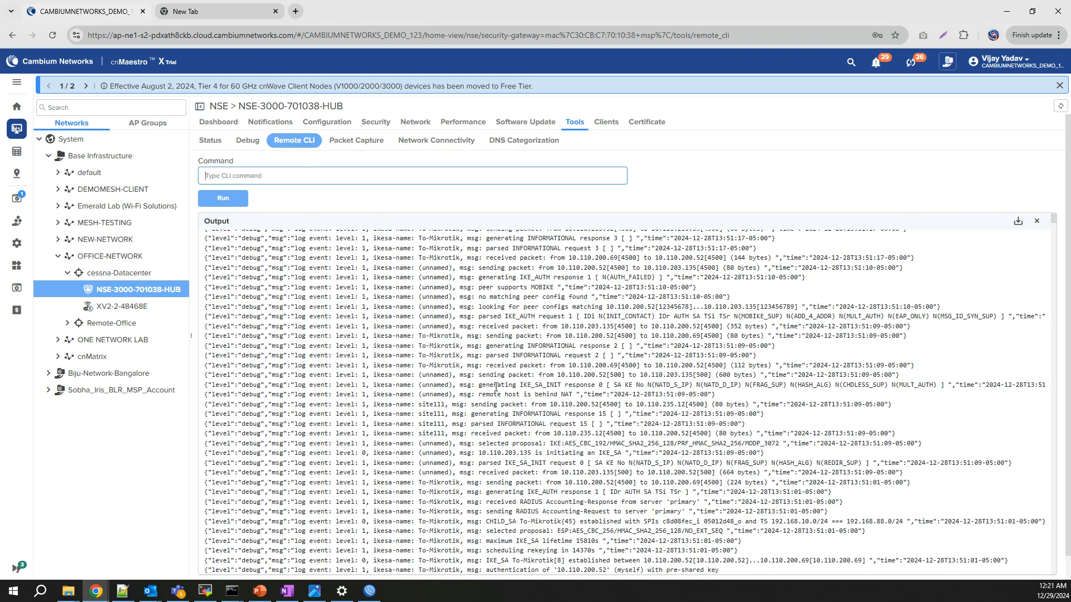
left_click_drag(487, 520, 840, 525)
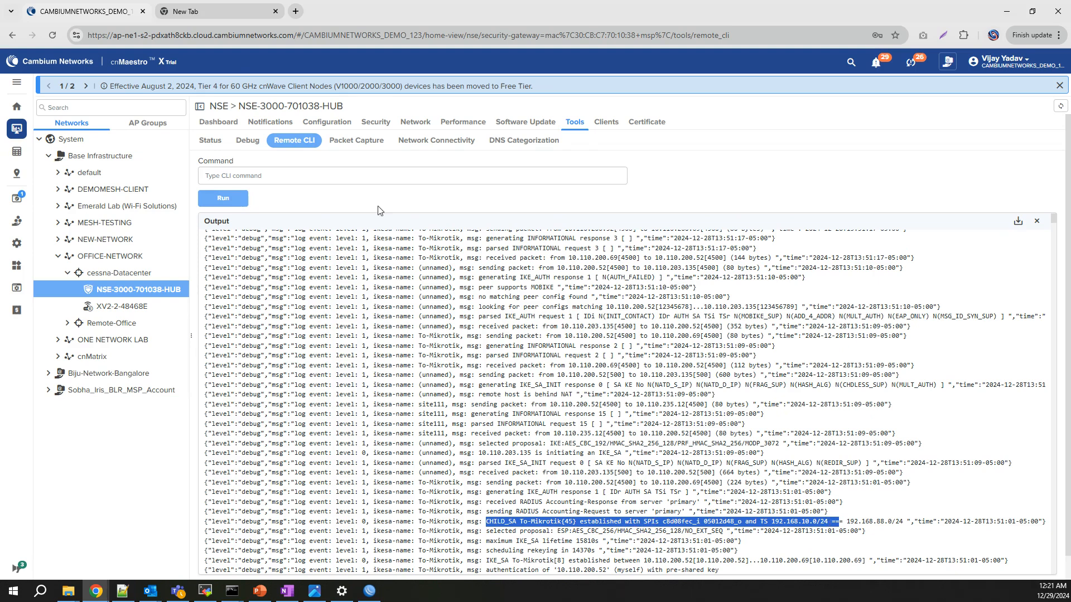
left_click(416, 123)
left_click(315, 140)
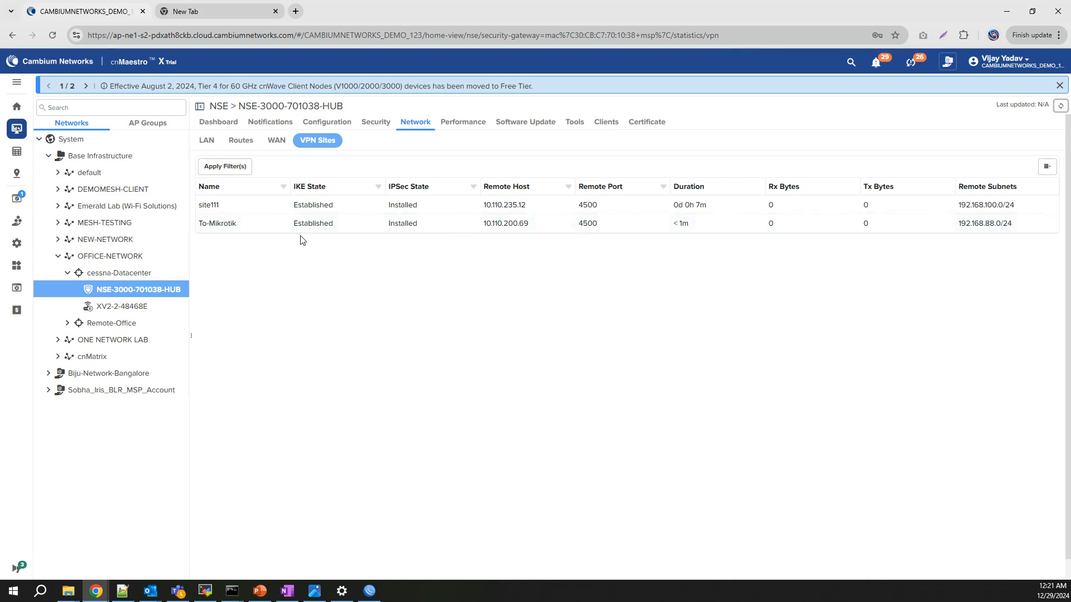
Highlight To-Mikrotik's remote subnet 192.168.88.0/24 in the VPN Sites table.
left_click_drag(492, 223, 618, 237)
left_click(960, 223)
left_click_drag(954, 223, 1016, 229)
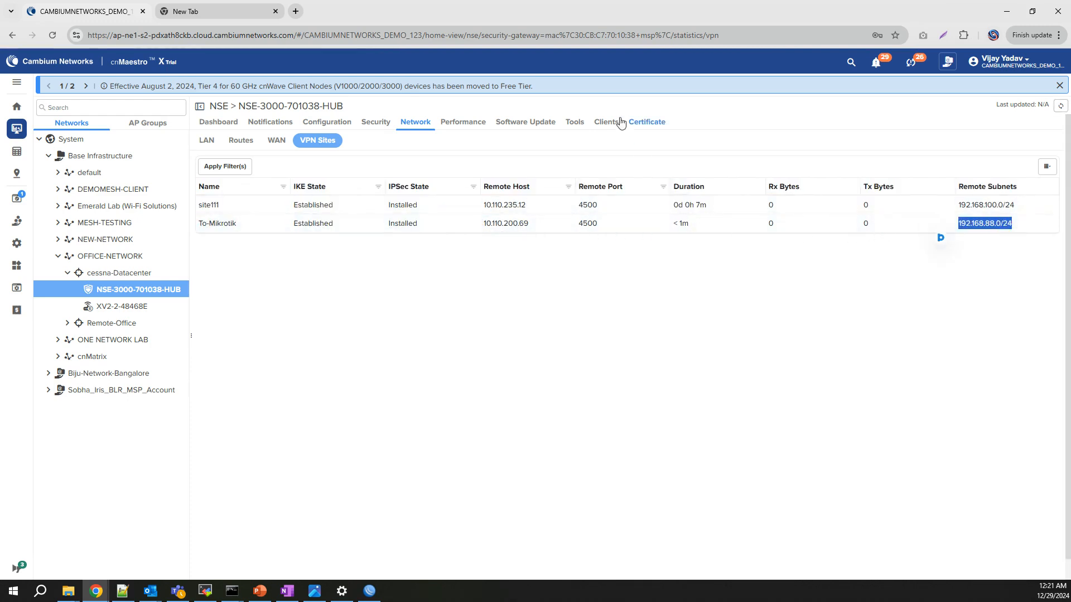
Ping 192.168.88.1 from the hub's Remote CLI and highlight the replies.
left_click(581, 126)
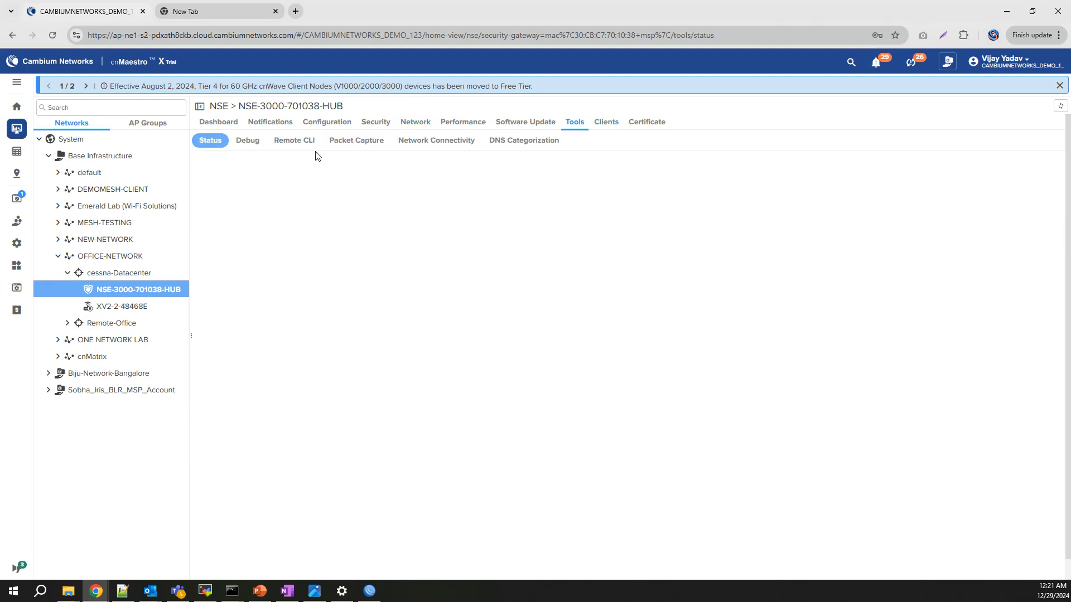
left_click(293, 141)
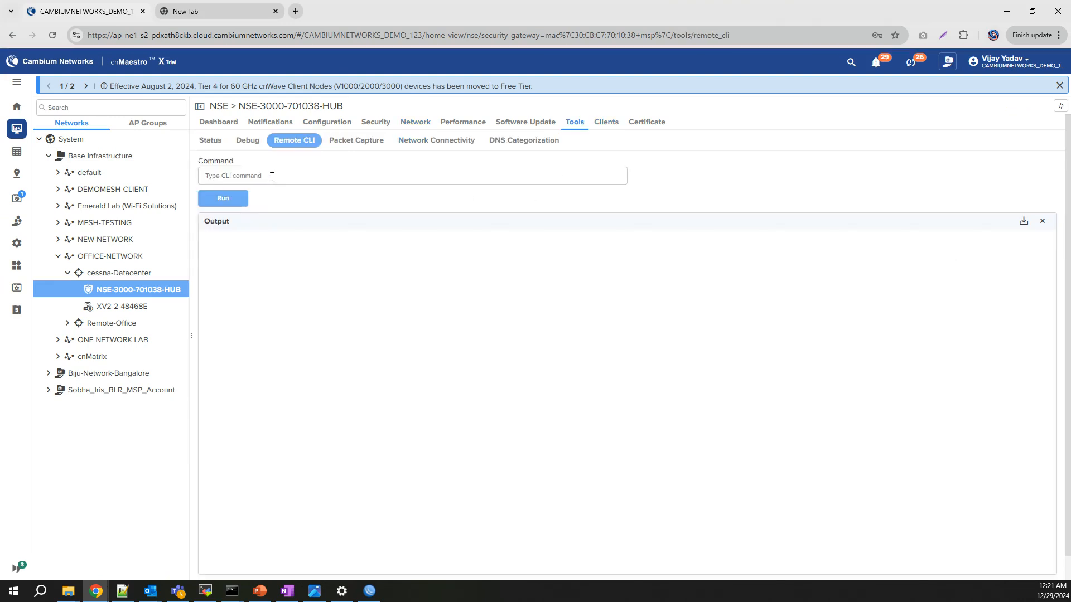
left_click(272, 176)
type("ping")
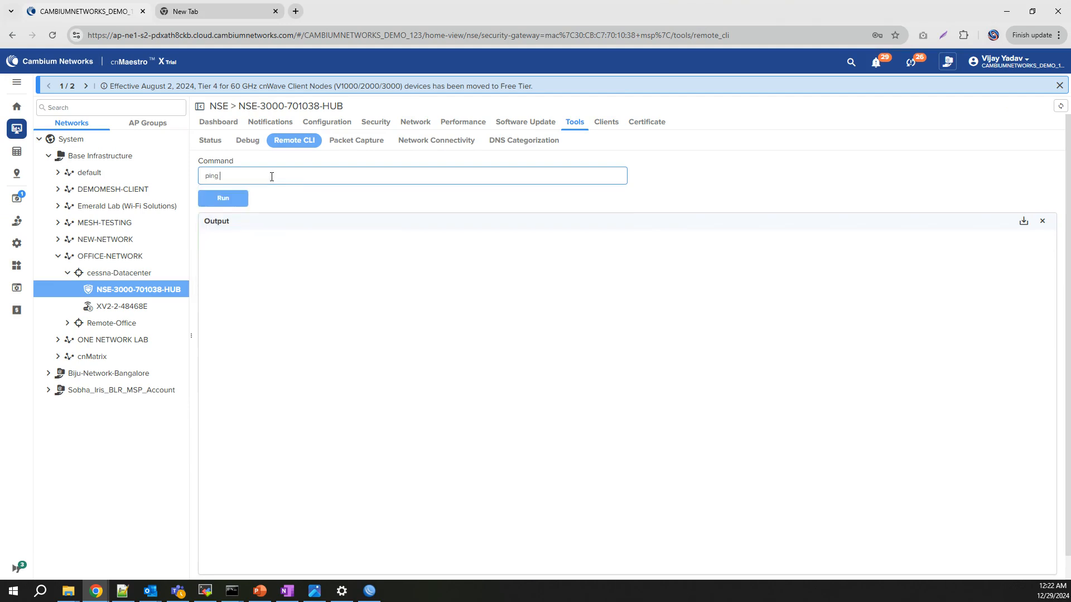
type(" 192.168.88.1")
key("Return")
left_click_drag(410, 292, 211, 262)
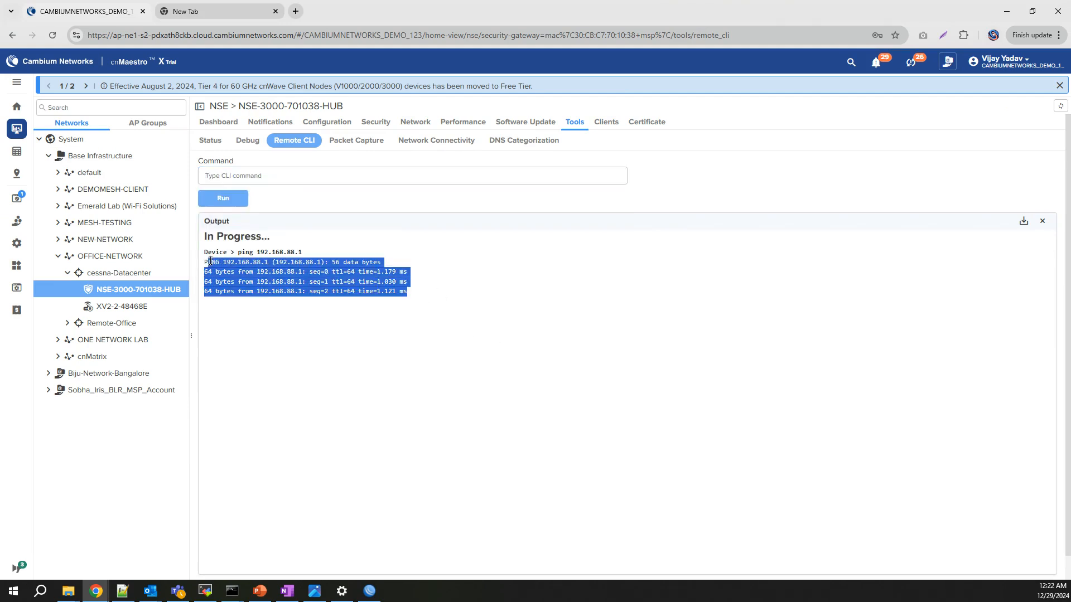
left_click(272, 122)
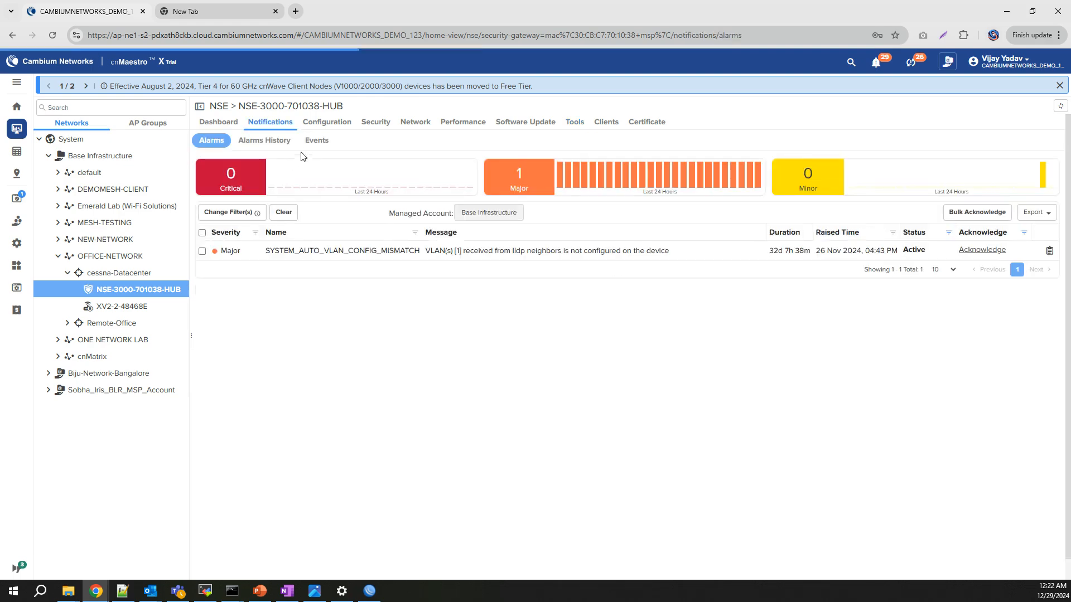
Inspect the S2SVPN child SA installed event in the hub's Events list and refresh it.
left_click(316, 141)
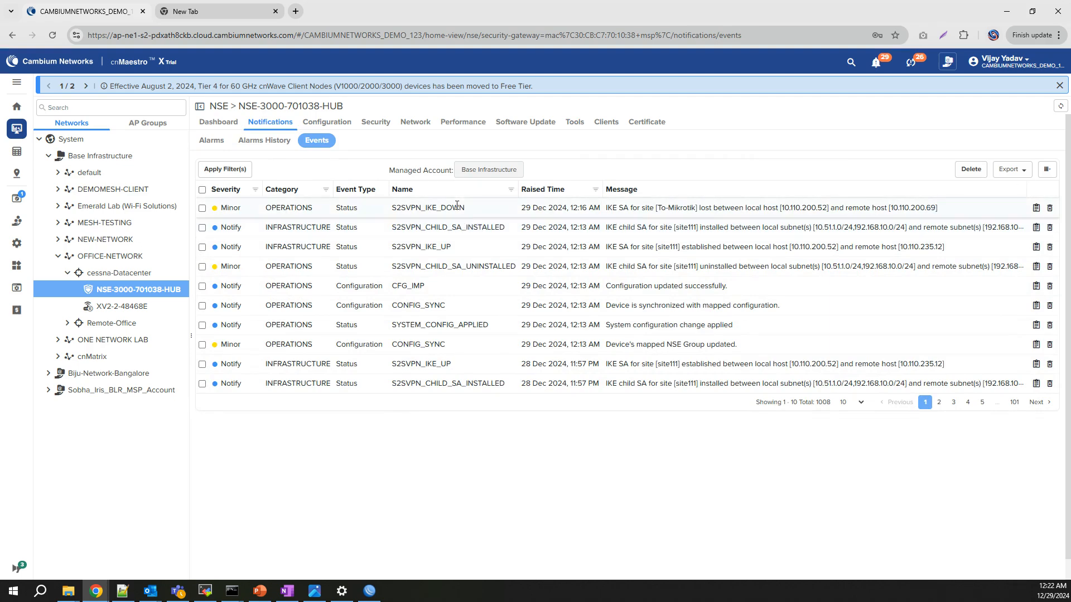
left_click_drag(452, 227, 653, 239)
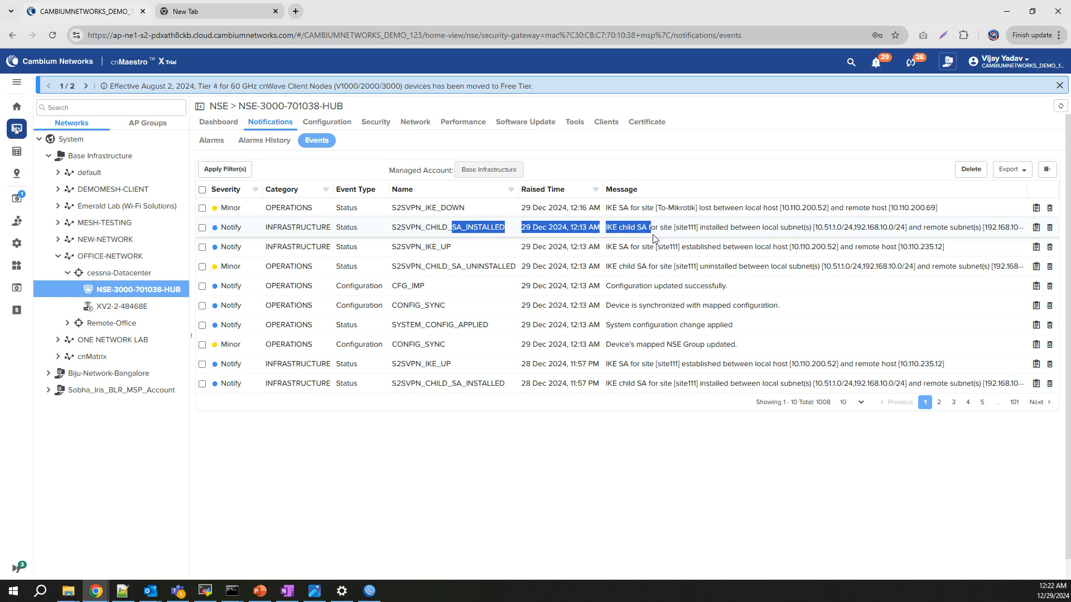
left_click(653, 239)
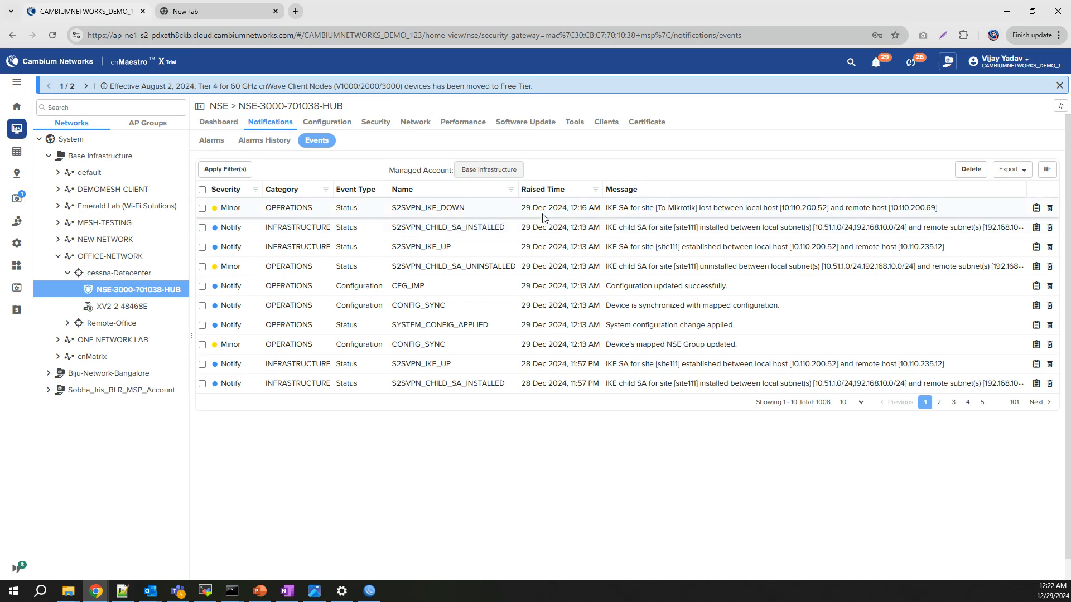
left_click(1060, 109)
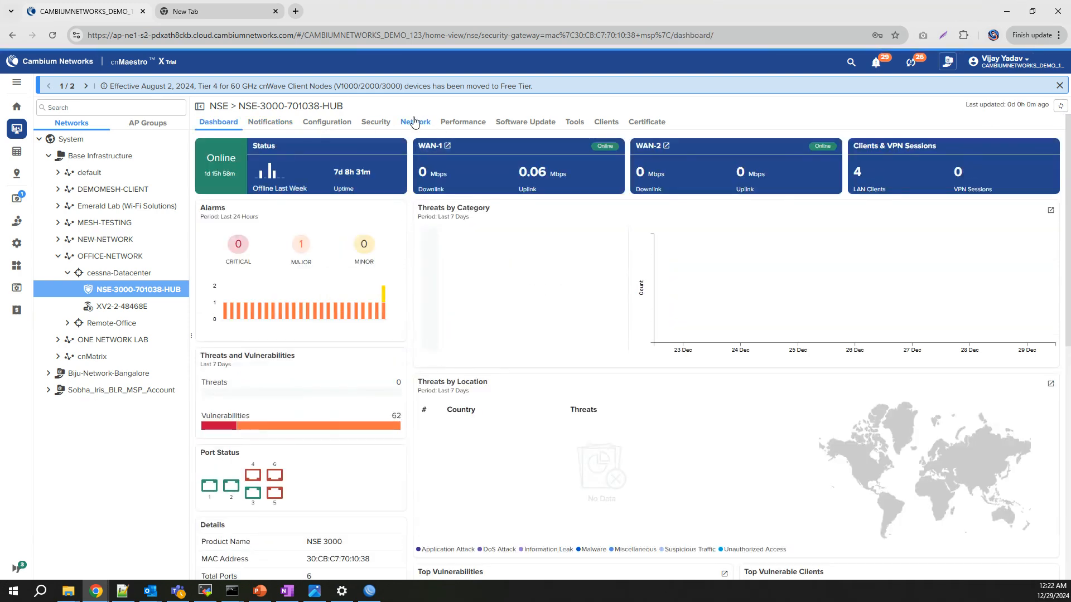
Open Network > VPN Sites to see site111 and To-Mikrotik Established with IPsec Installed.
left_click(415, 121)
left_click(317, 140)
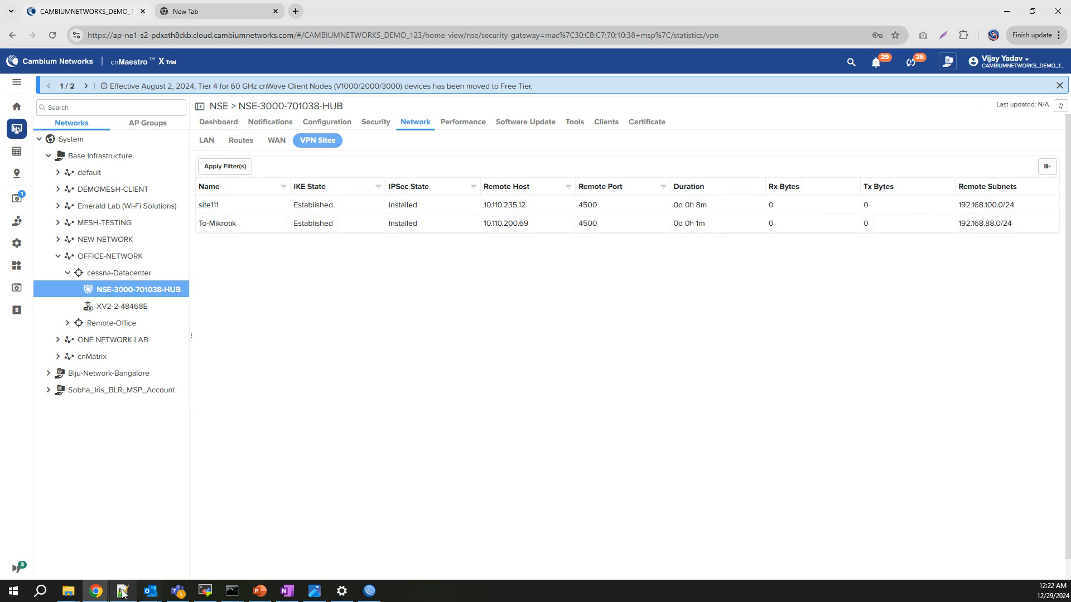
mouse_move(96, 591)
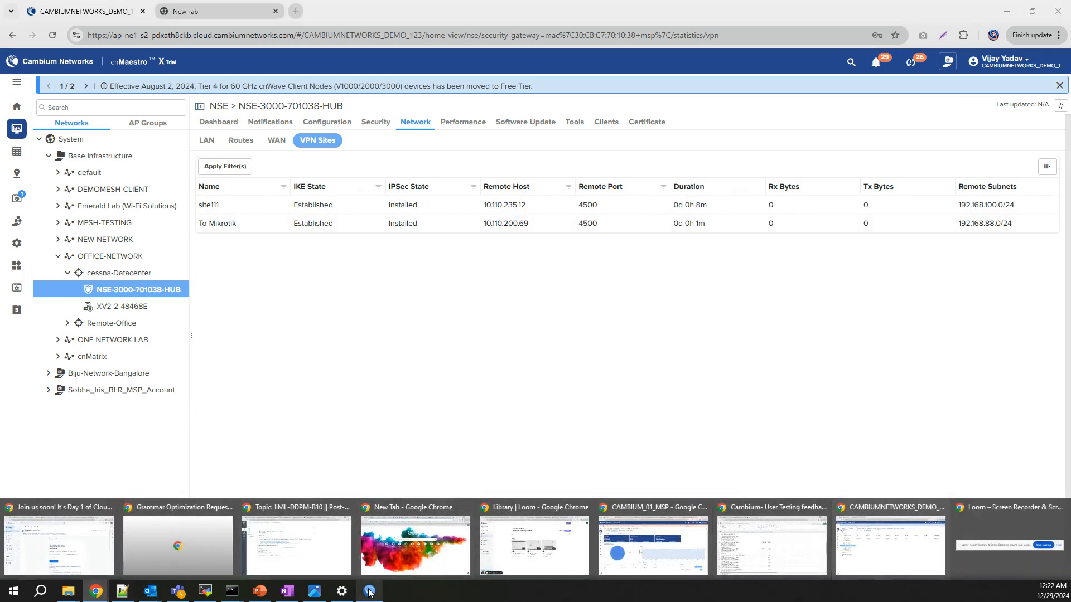